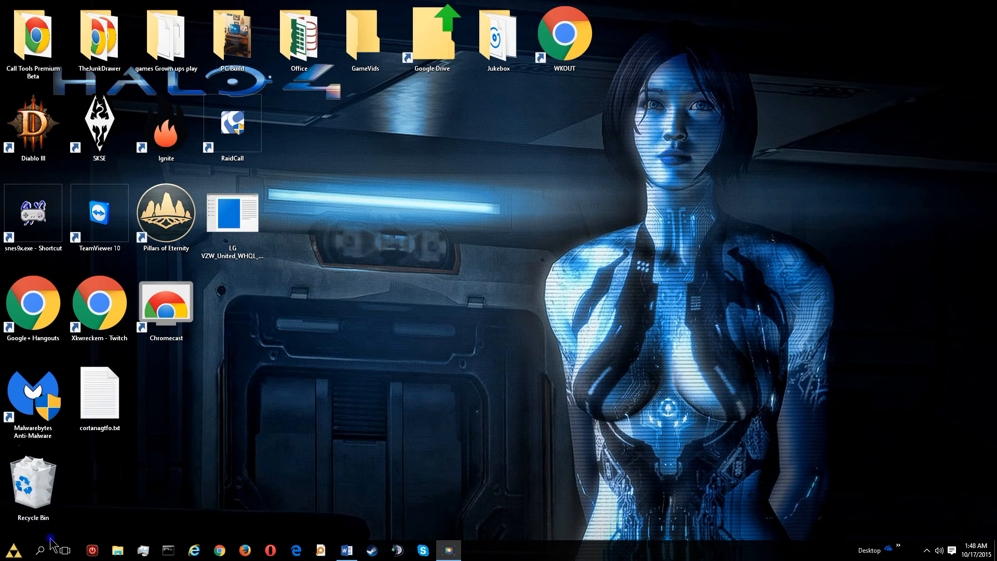
Search for "cort", open the Cortana & Search settings, and try turning Cortana on but decline its permission request.
left_click(41, 552)
type("cort")
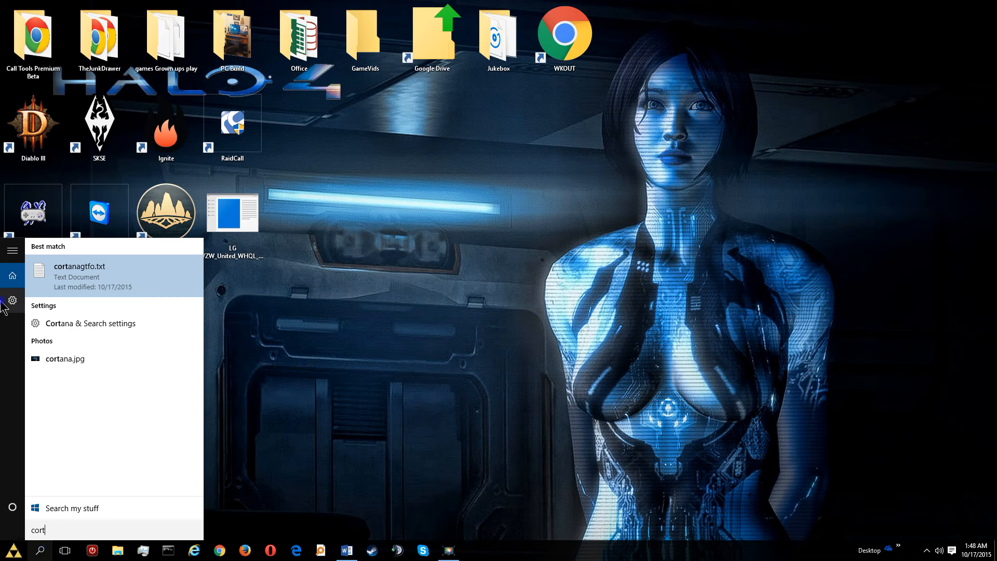
left_click(91, 330)
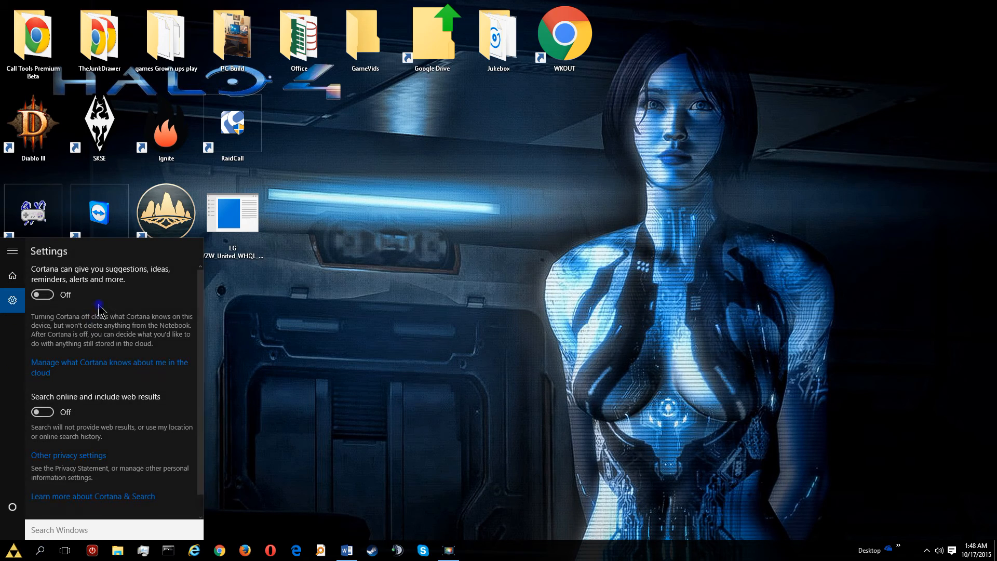
left_click(84, 295)
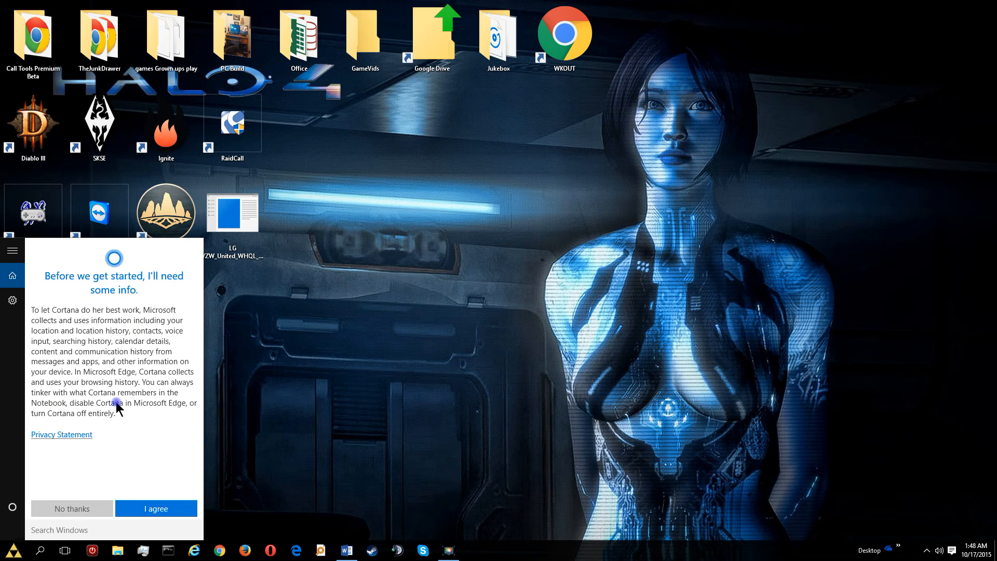
left_click(74, 509)
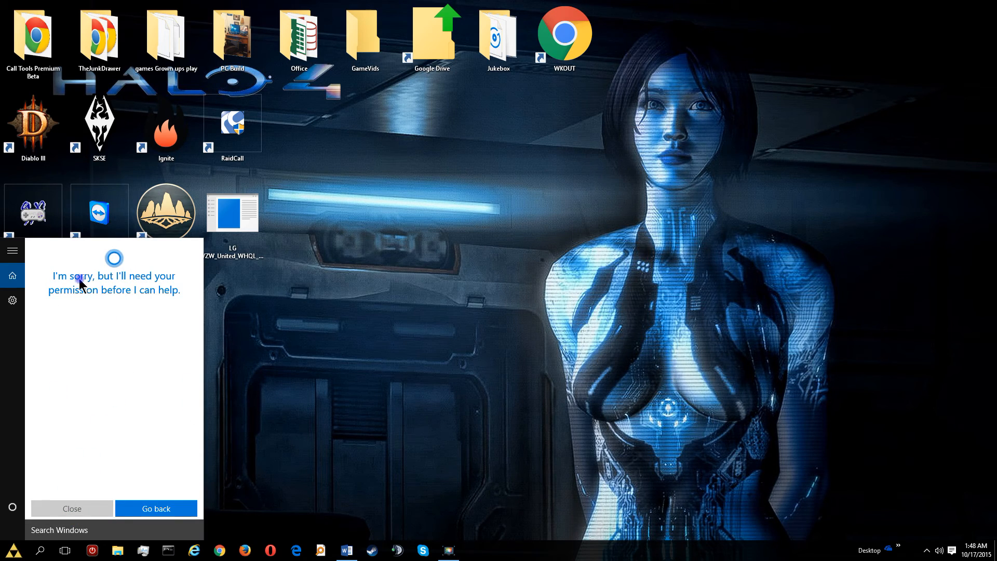
left_click(58, 509)
left_click(61, 508)
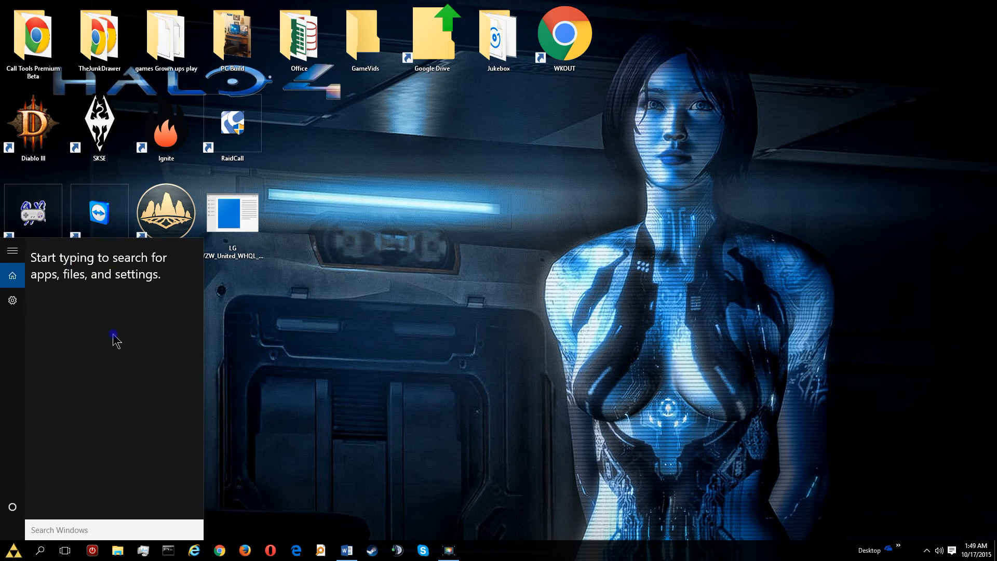
Search for "cortana", review the Cortana & Search settings, and open Other privacy settings.
left_click(88, 528)
type("cortana")
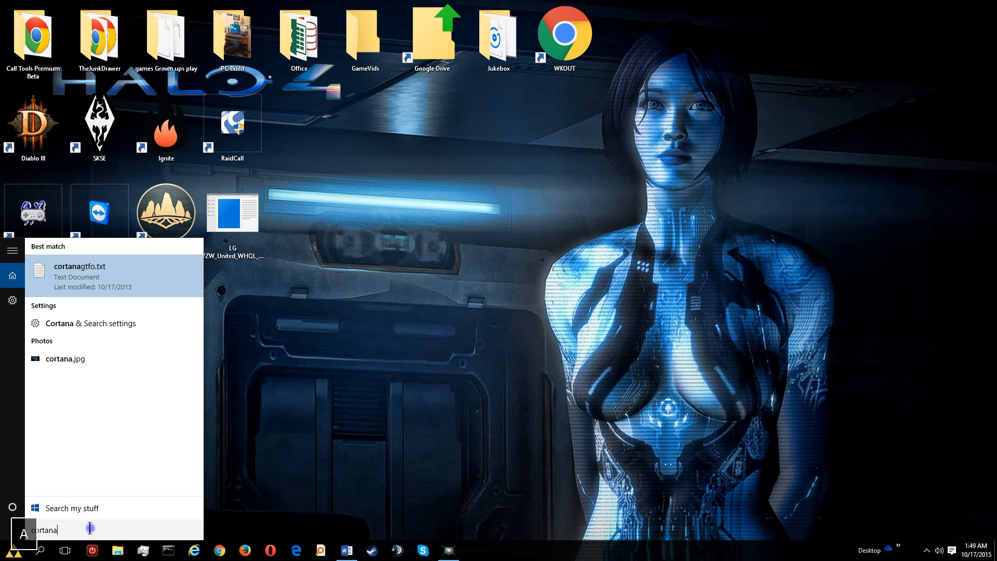
left_click(123, 323)
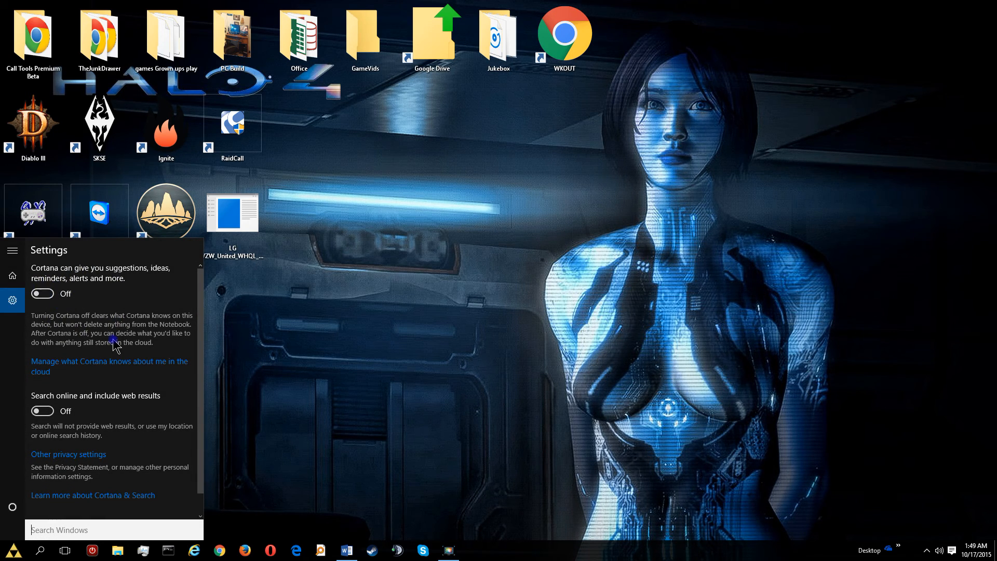
scroll(114, 340, "down", 1)
scroll(114, 340, "up", 1)
scroll(130, 329, "down", 1)
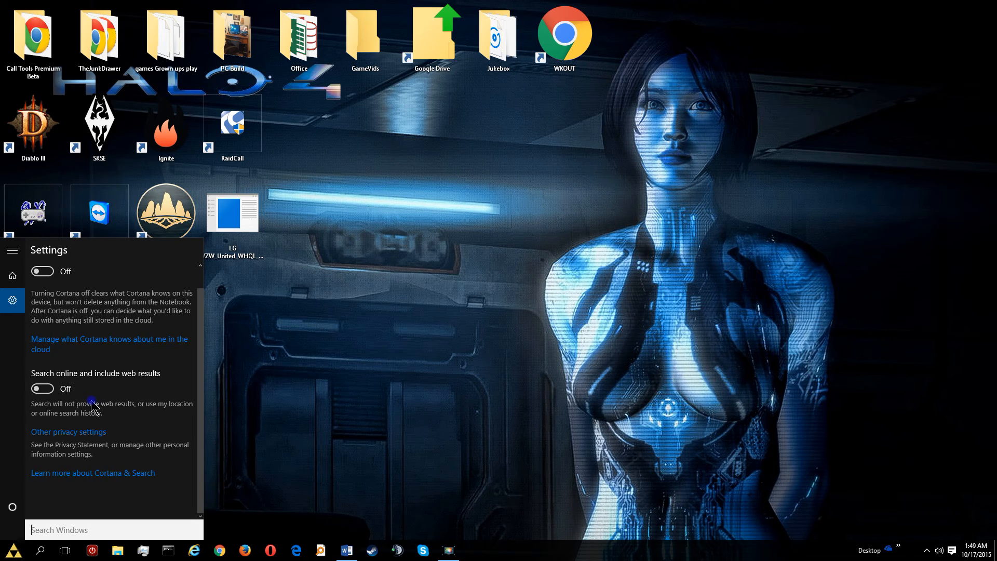
left_click(77, 438)
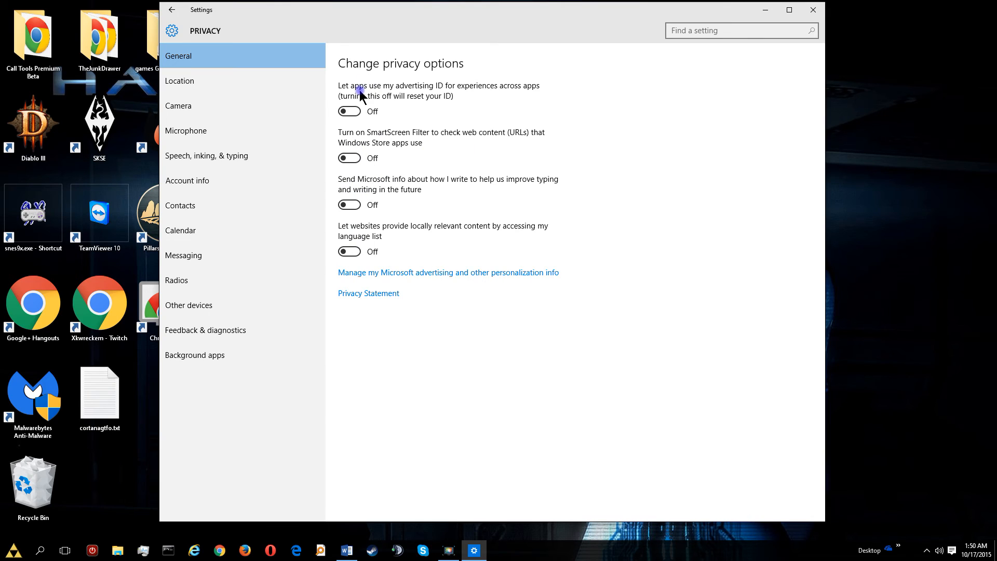
Review the Location, Camera, Microphone and Account info privacy pages to check which permissions apps have.
left_click(189, 85)
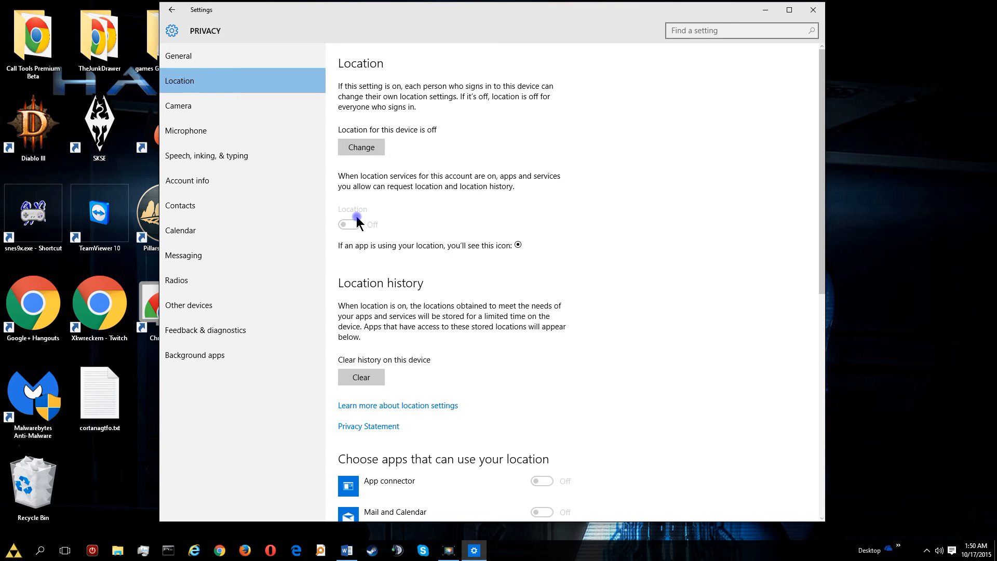
left_click(229, 110)
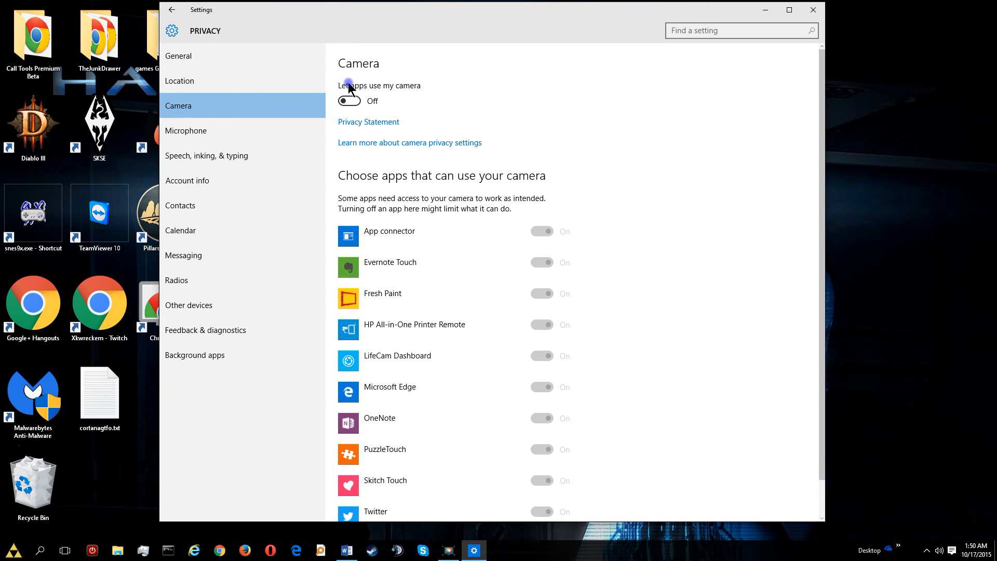
scroll(423, 269, "down", 1)
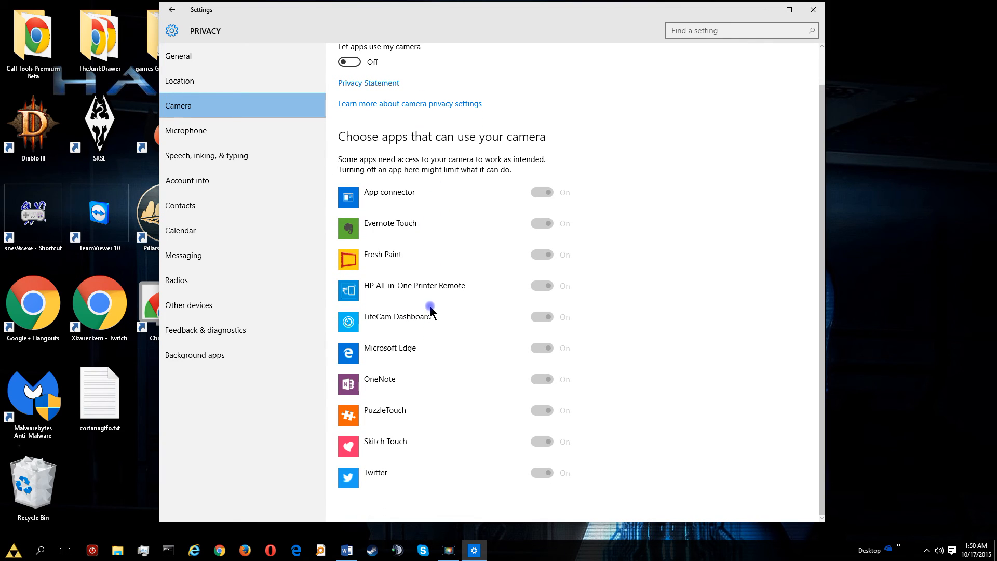
left_click_drag(349, 16, 563, 14)
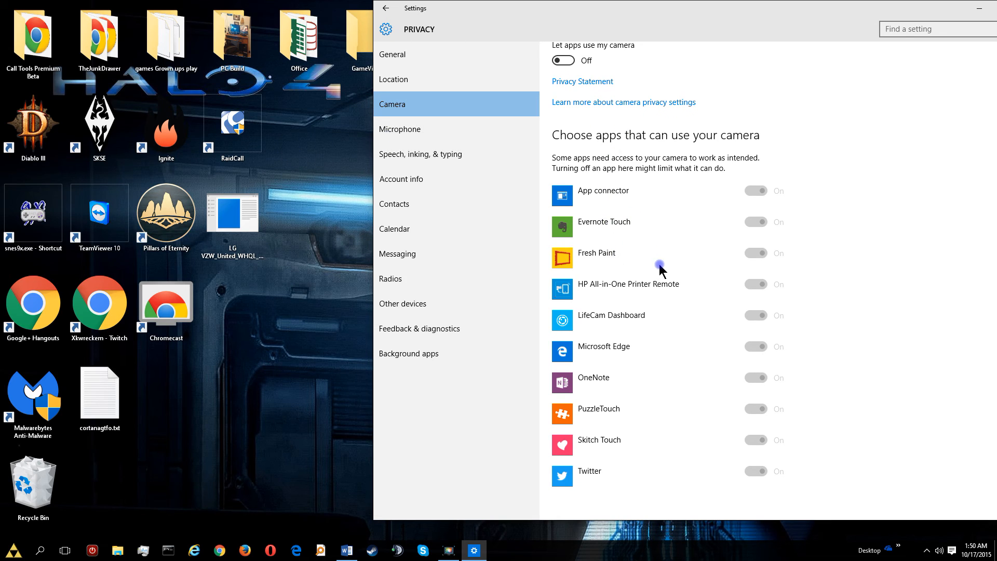
left_click_drag(647, 19, 467, 20)
scroll(519, 162, "up", 2)
left_click(244, 129)
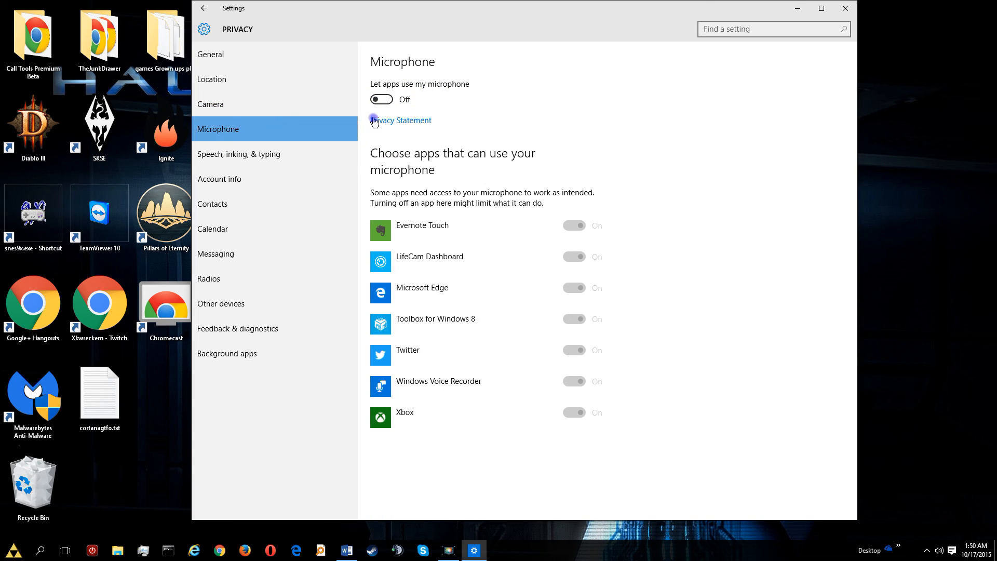
left_click(232, 180)
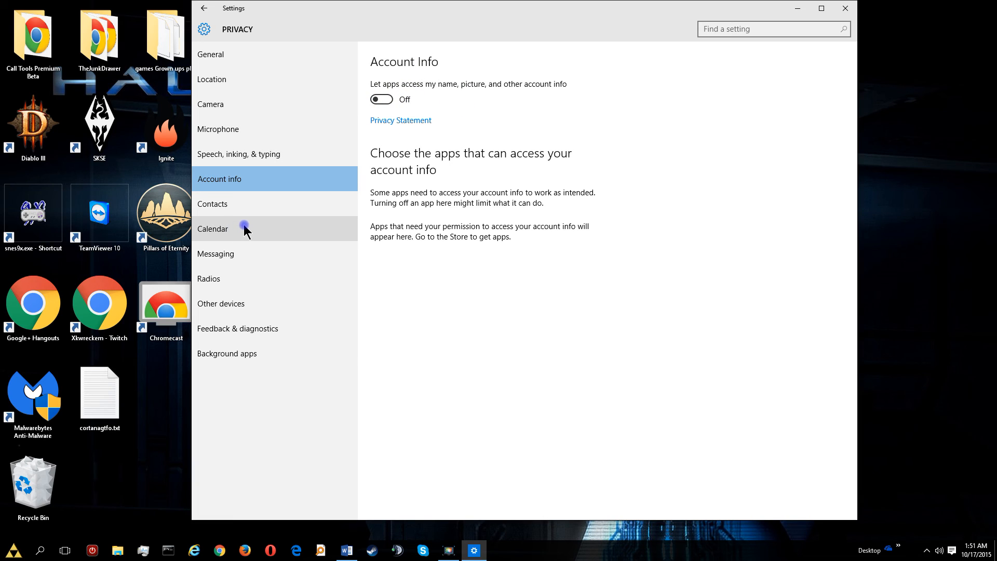
Turn off contacts access for App connector, Mail and Calendar, and Windows Shell Experience.
left_click(254, 208)
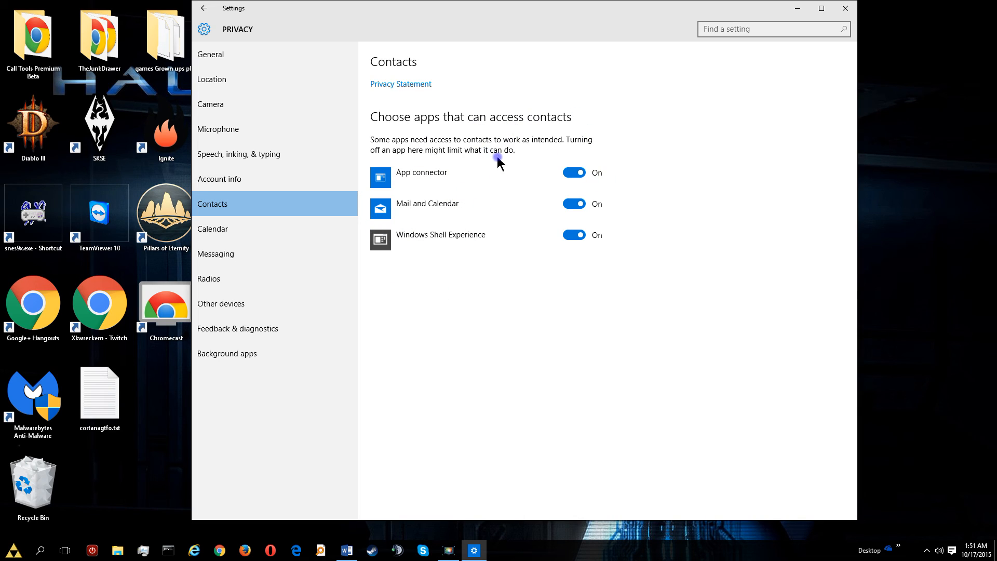
left_click(574, 173)
left_click(575, 202)
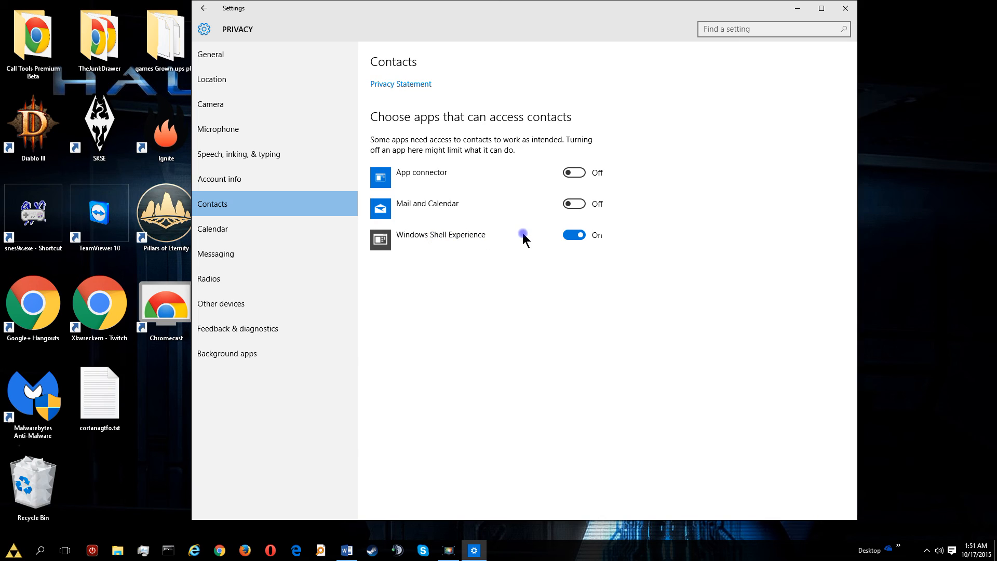
left_click(574, 237)
Try to turn off app access to the calendar, and review the Messaging, Radios, Other devices and Feedback & diagnostics privacy pages.
left_click(233, 236)
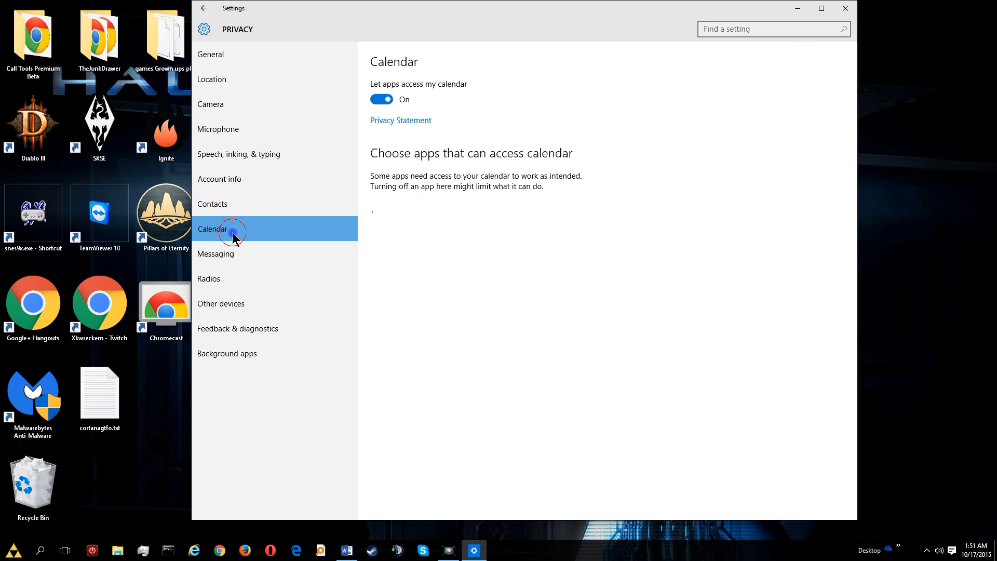
left_click(385, 96)
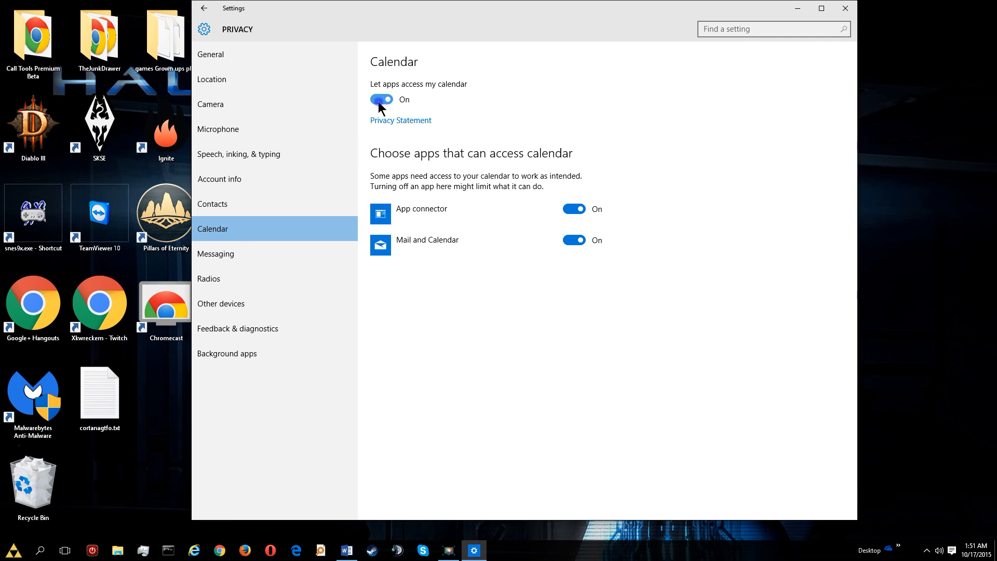
left_click(278, 263)
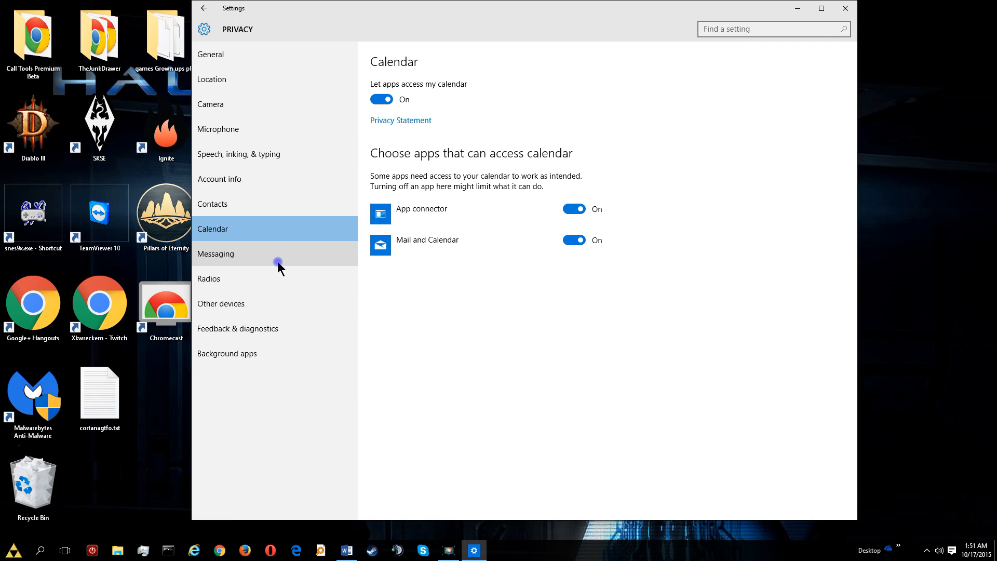
left_click(277, 264)
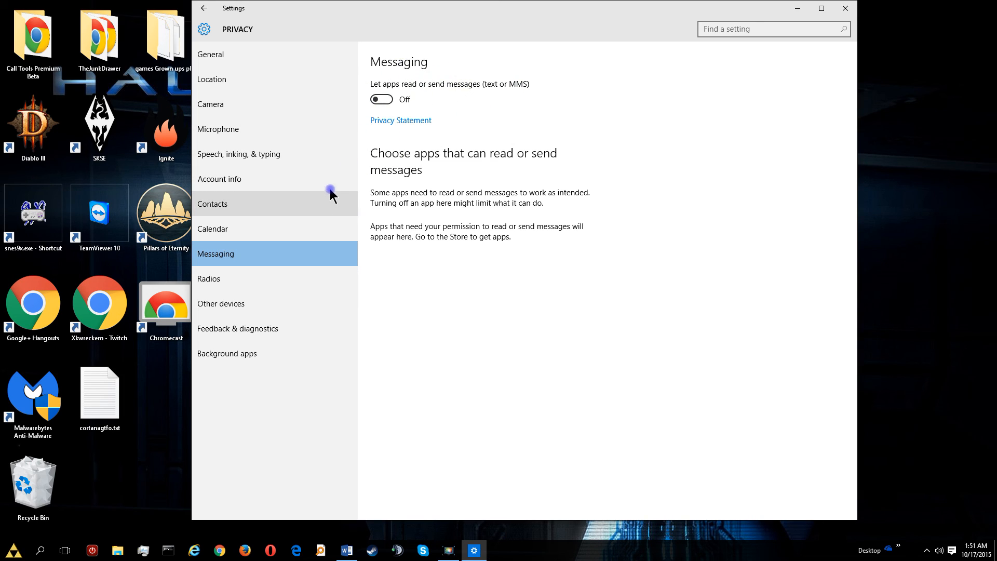
left_click(300, 285)
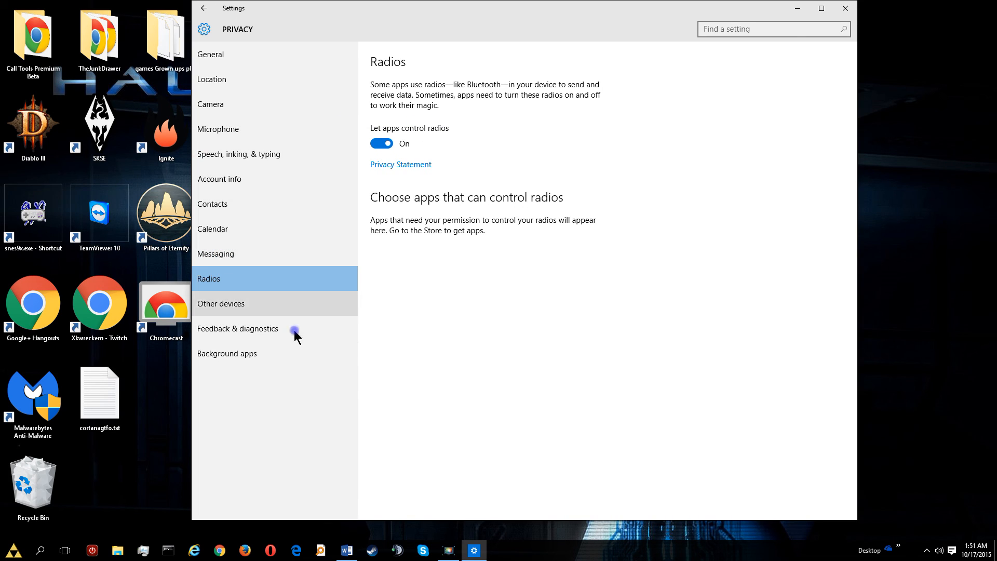
left_click(270, 310)
left_click(279, 327)
Stop Photos, Maps, Groove Music and Calendar from running as background apps.
left_click(242, 351)
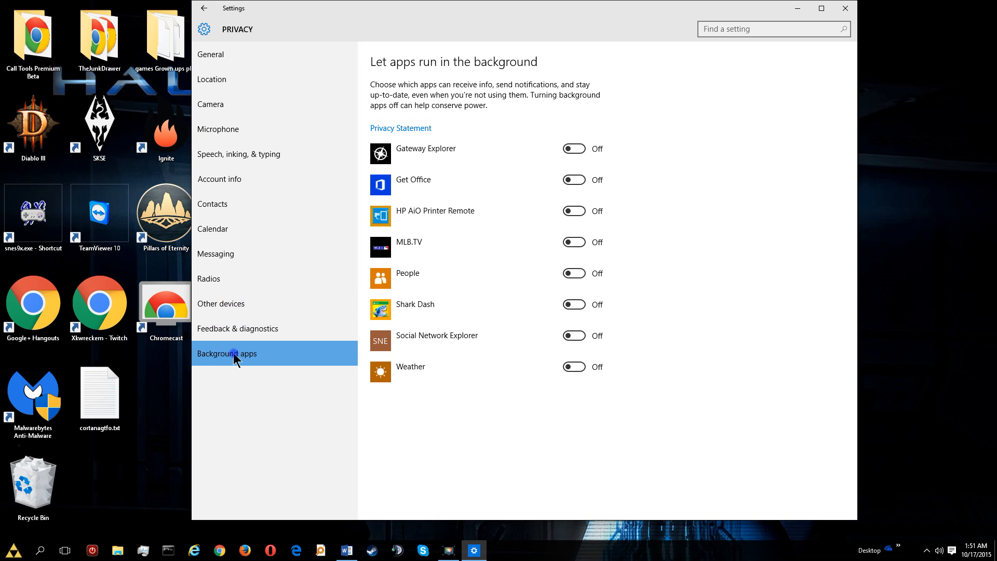
left_click(590, 214)
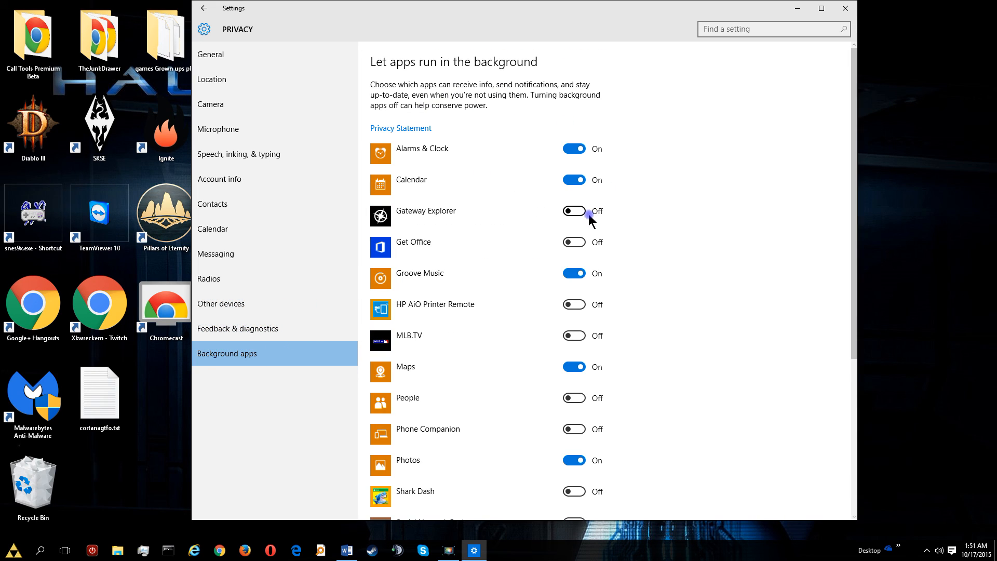
scroll(648, 187, "down", 5)
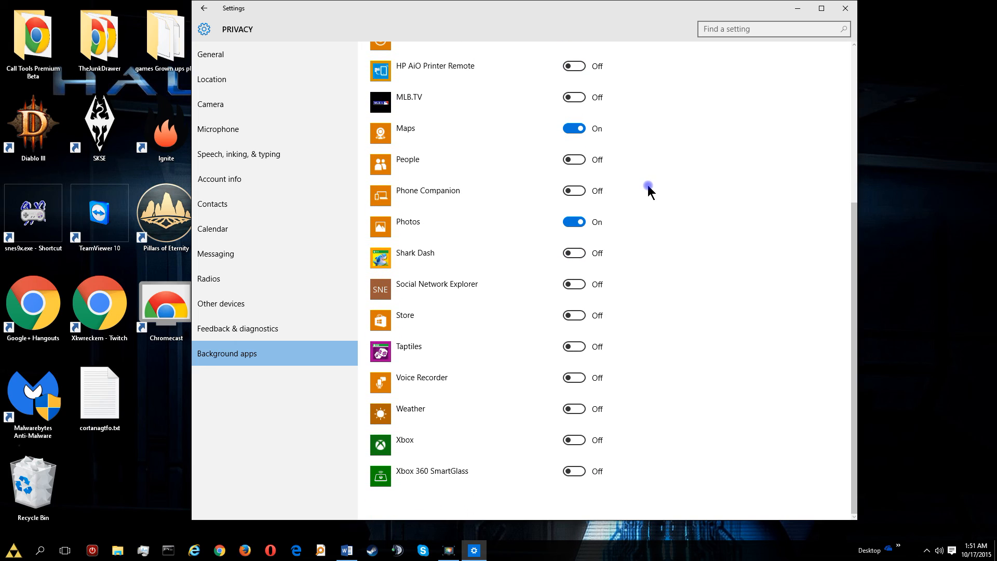
left_click(572, 223)
scroll(639, 251, "up", 3)
left_click(574, 271)
left_click(575, 178)
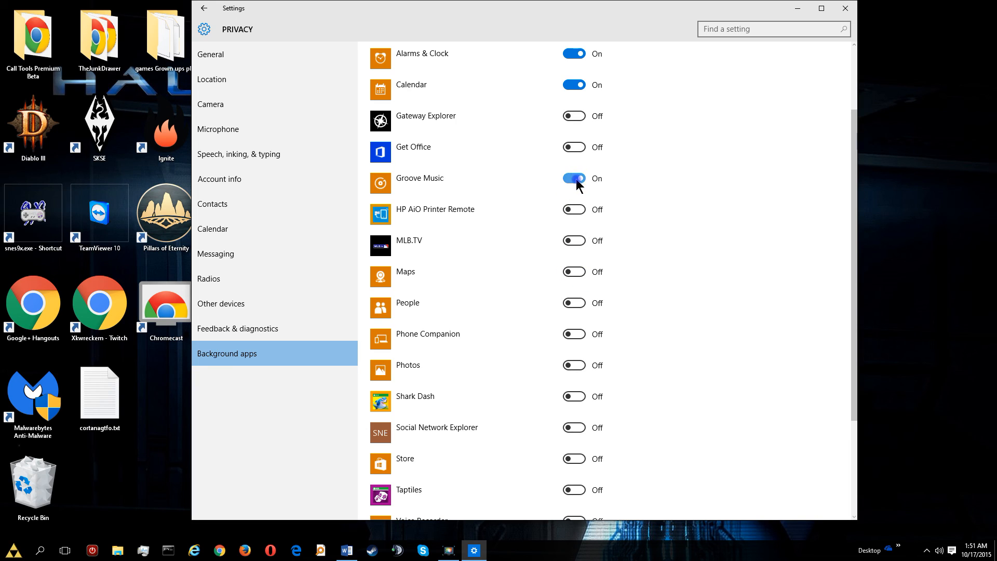
scroll(671, 196, "up", 2)
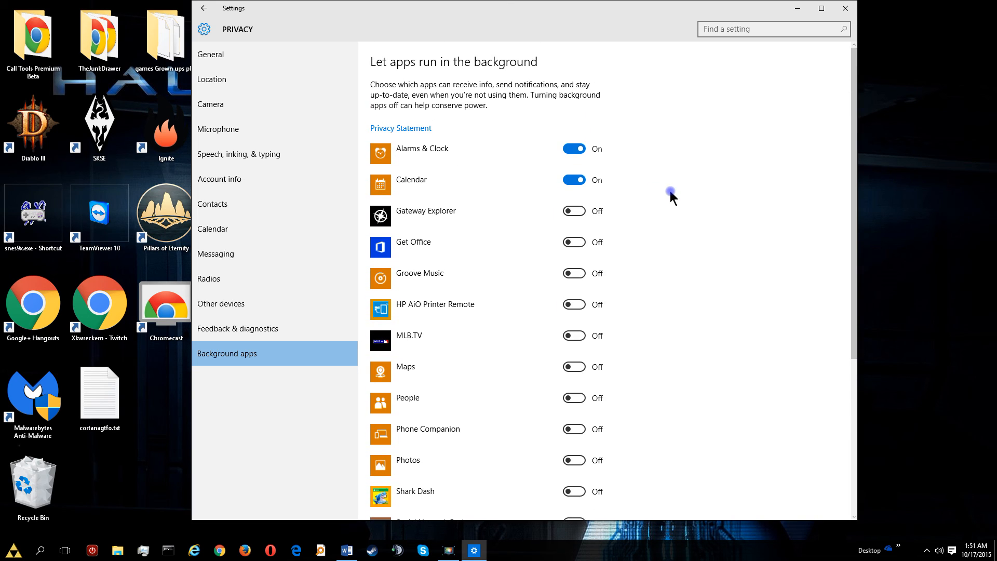
left_click(580, 180)
Try to stop Alarms & Clock from running in the background, check the remaining background apps, and close the Settings window.
left_click(572, 149)
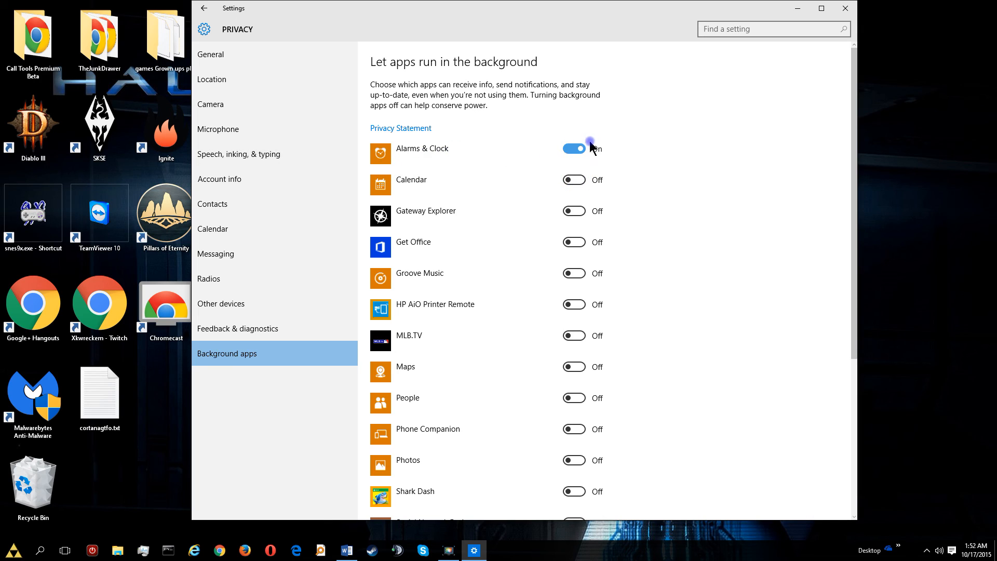
scroll(669, 188, "down", 2)
scroll(669, 188, "down", 5)
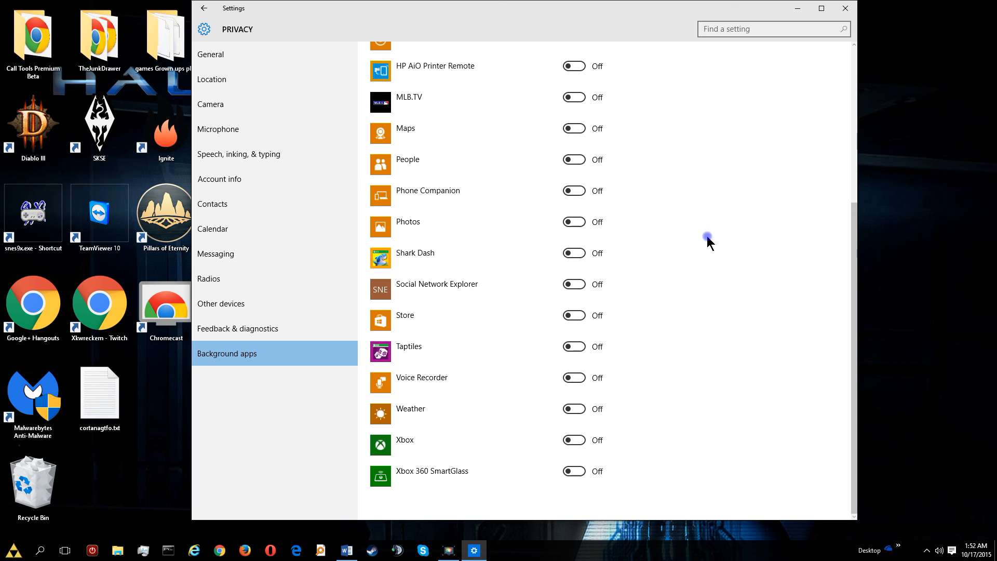
scroll(708, 239, "up", 5)
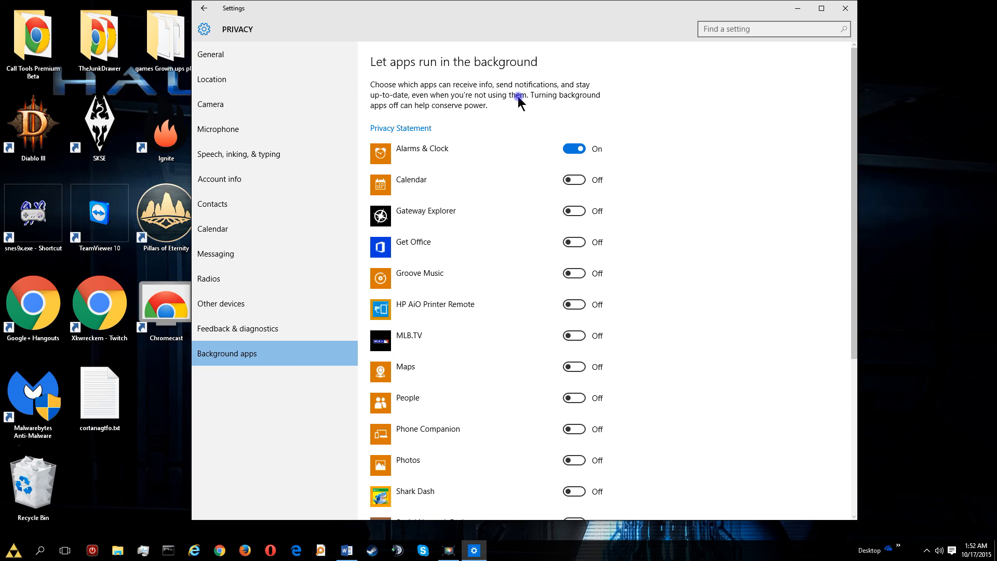
left_click(579, 154)
left_click_drag(578, 154, 460, 161)
left_click(845, 9)
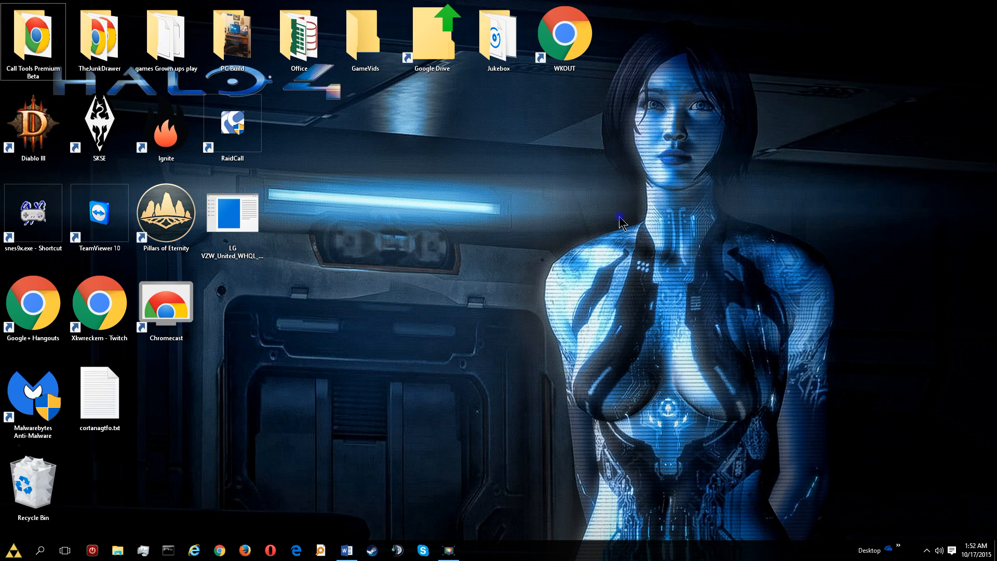
Open Task Manager and select the Cortana process among the background processes.
left_click(143, 550)
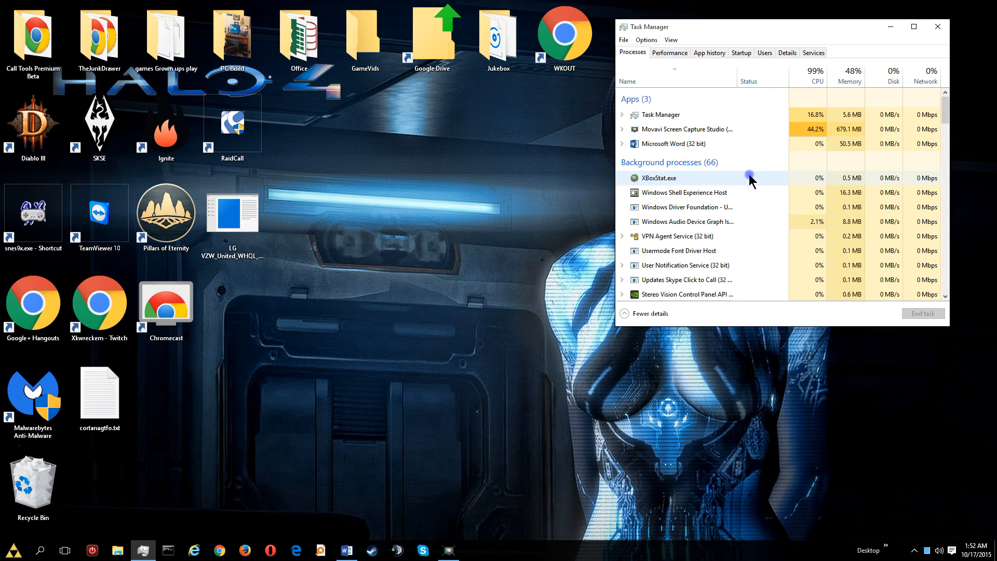
scroll(753, 178, "down", 4)
scroll(754, 179, "down", 12)
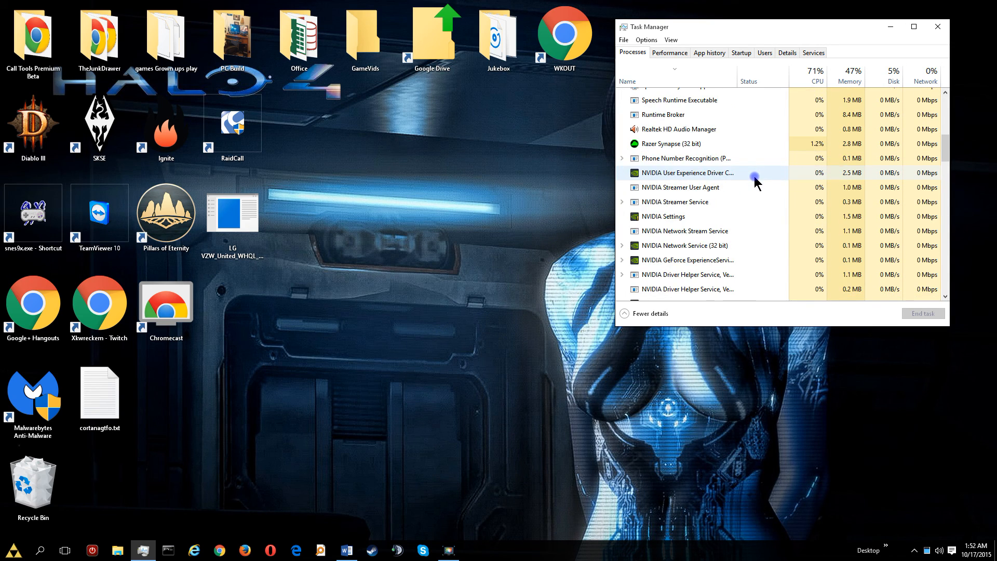
scroll(754, 182, "down", 10)
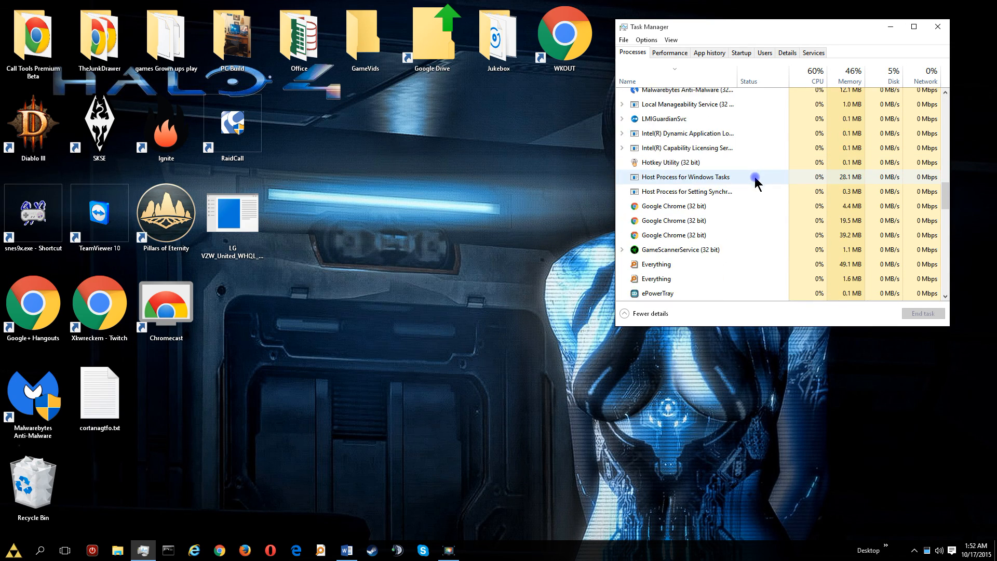
left_click(694, 185)
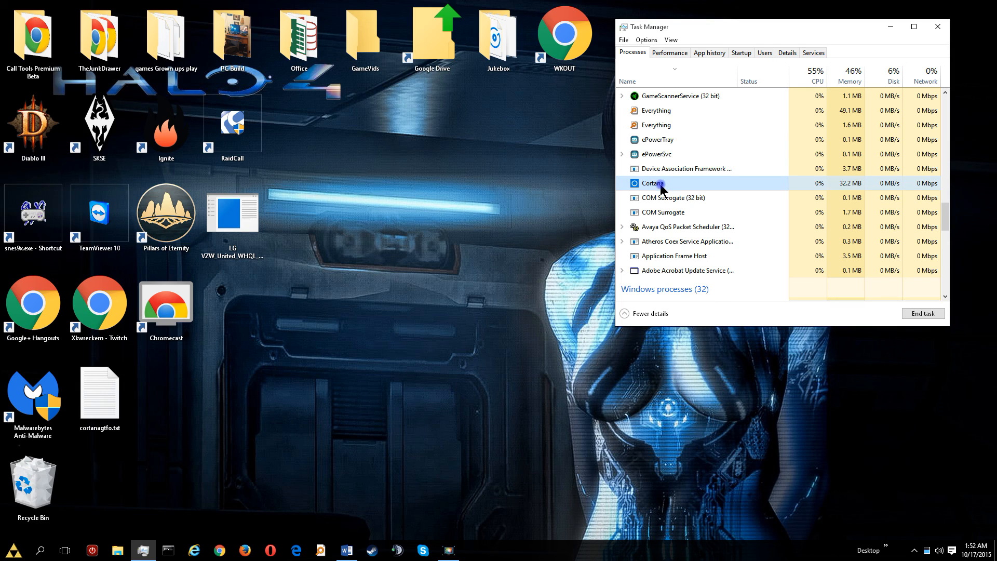
Try to end the Cortana background process, repeating the attempt when it restarts.
key("Delete")
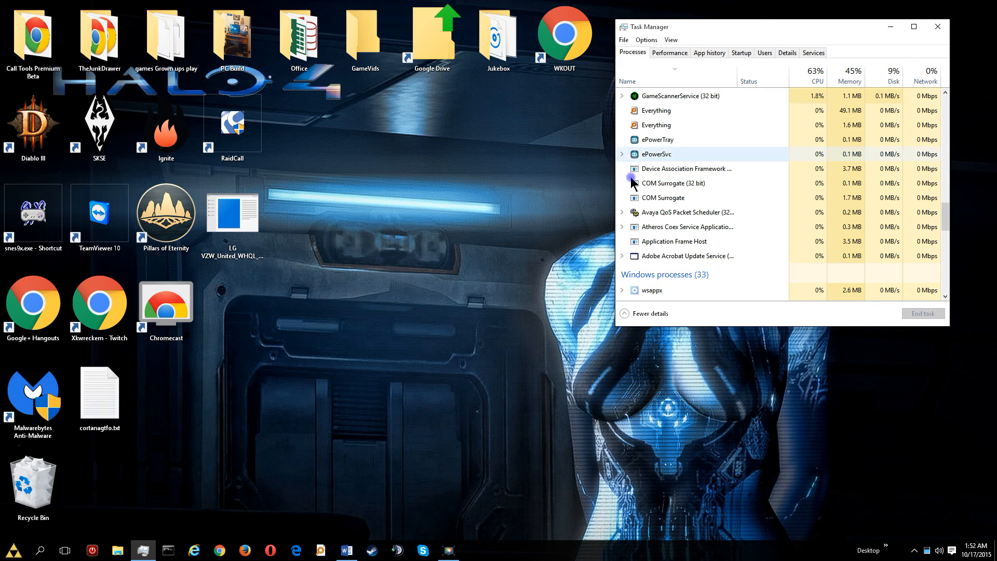
left_click(657, 184)
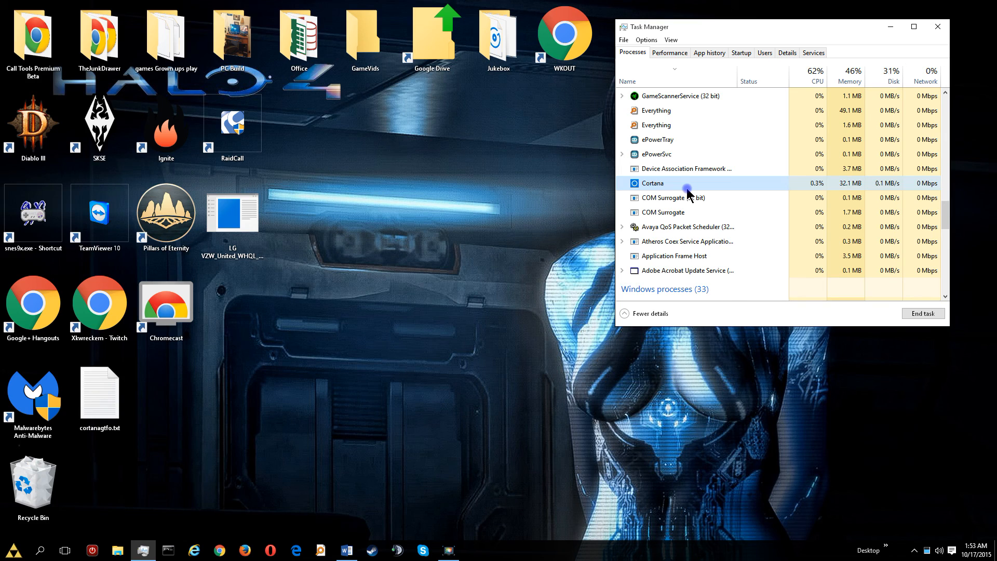
key("Delete")
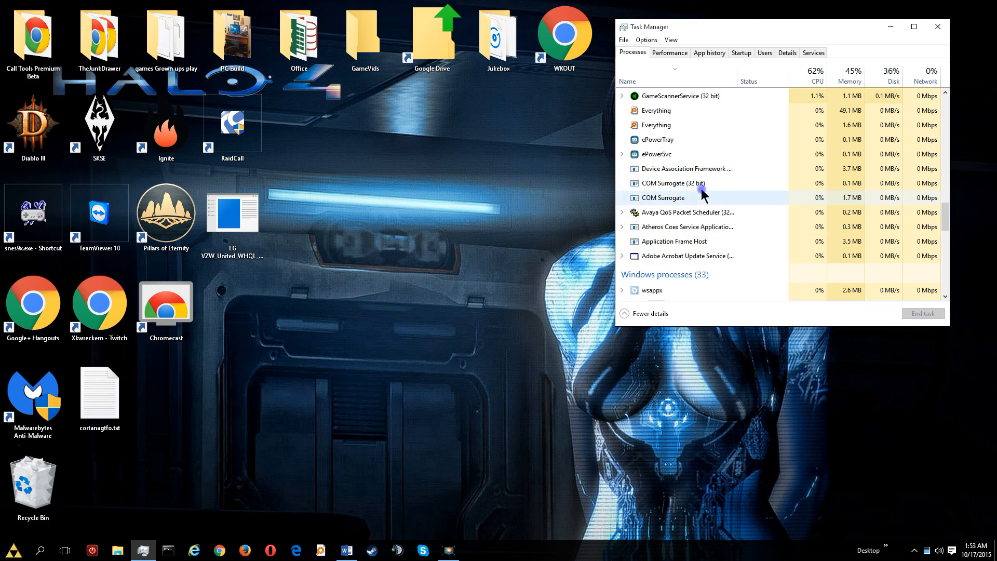
Open the file location of the Cortana process and place the SystemApps window beside Task Manager.
left_click(689, 185)
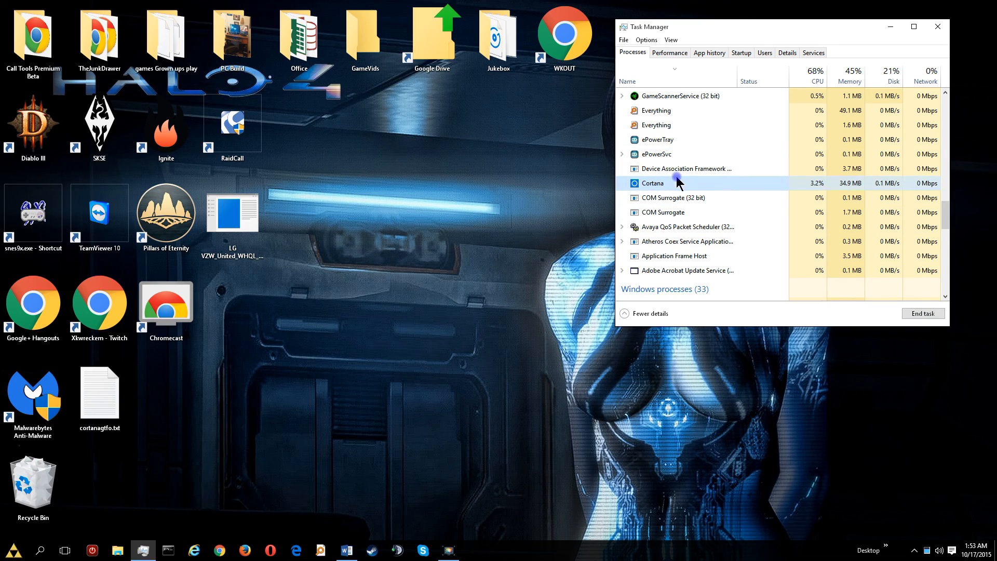
right_click(679, 186)
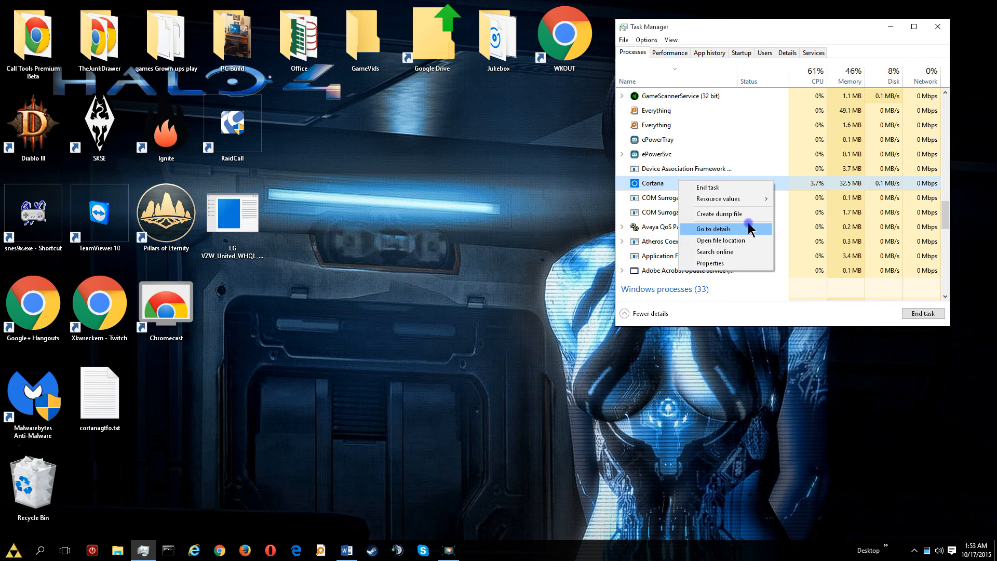
left_click(744, 242)
left_click_drag(618, 81, 359, 35)
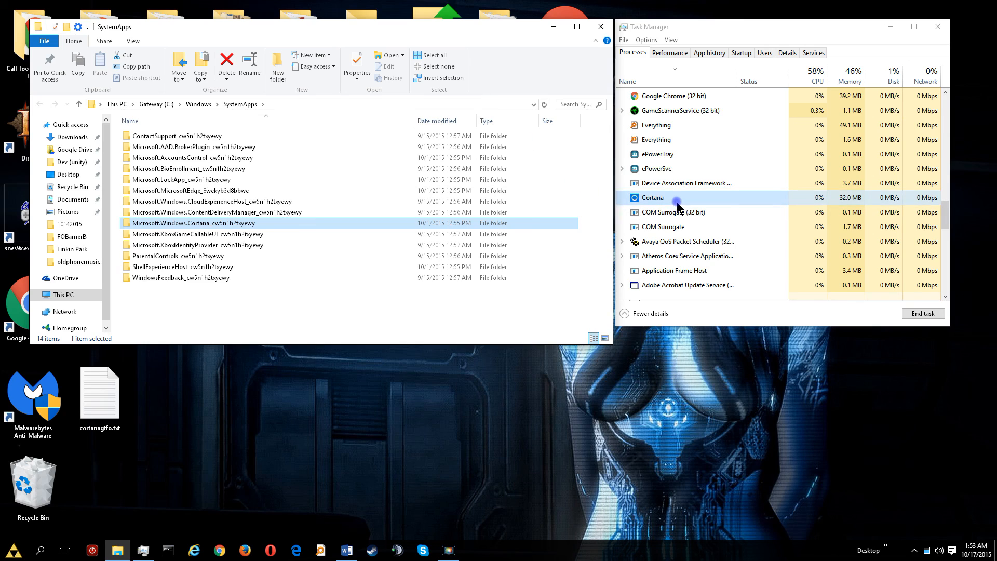
Compare the Cortana process with its Microsoft.Windows.Cortana_cw5n1h2txyewy folder, and bring up the process's file location again.
left_click(677, 206)
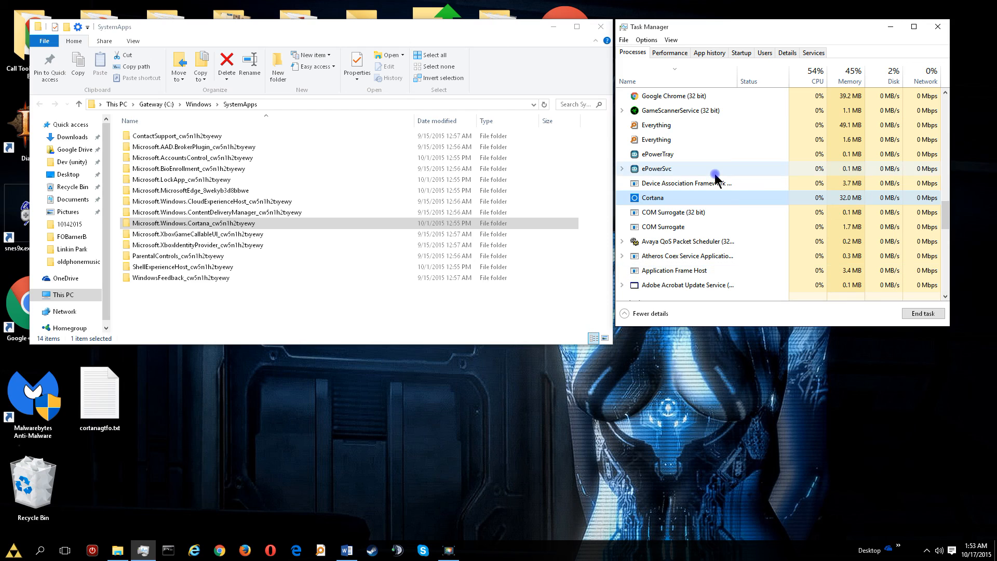
left_click(272, 227)
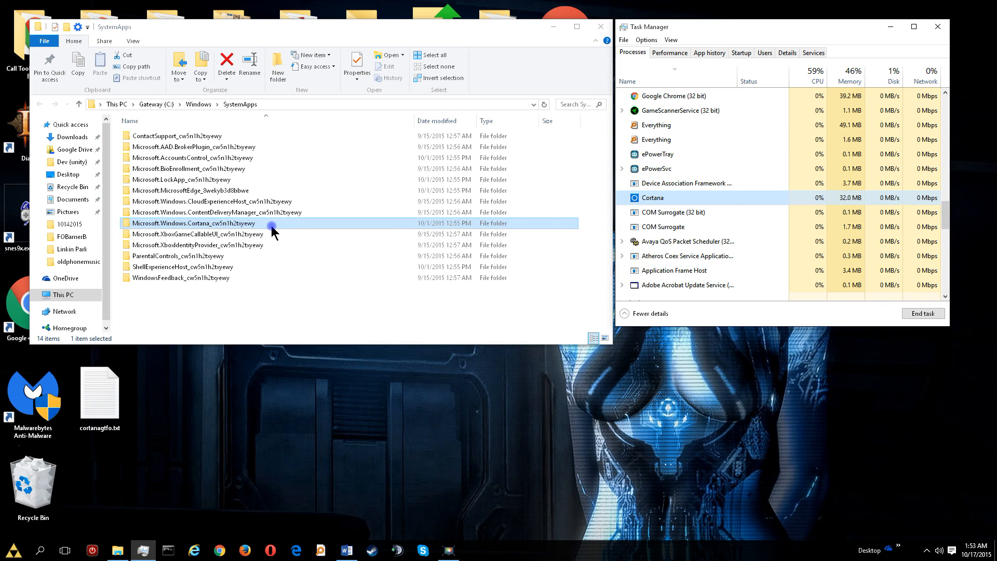
left_click(723, 200)
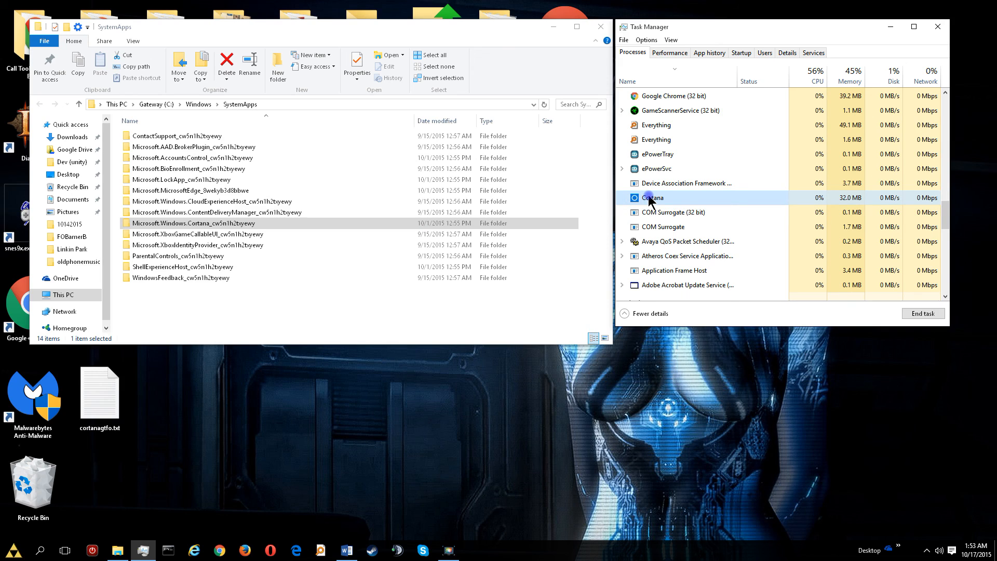
left_click(282, 224)
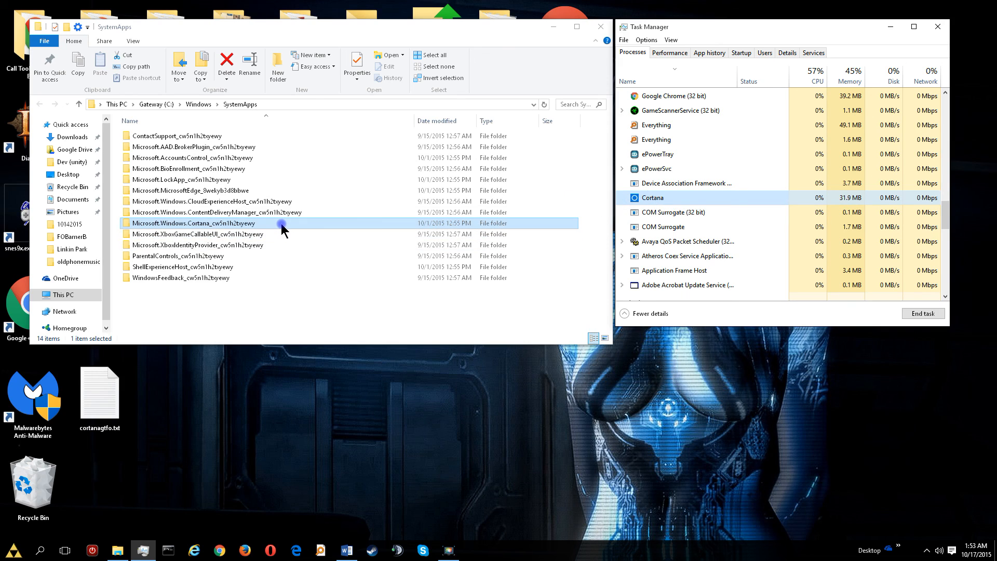
left_click(700, 200)
right_click(691, 203)
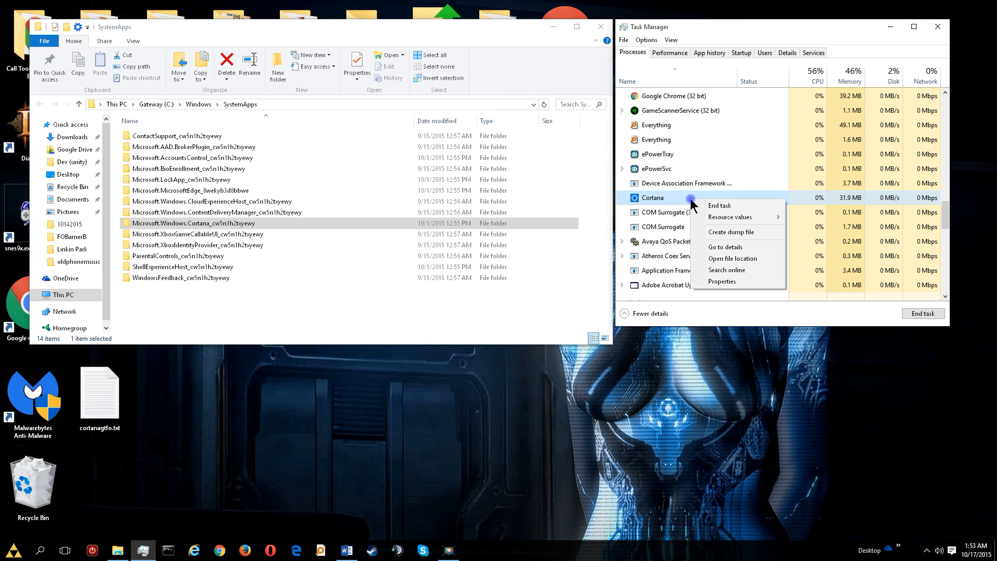
left_click(725, 261)
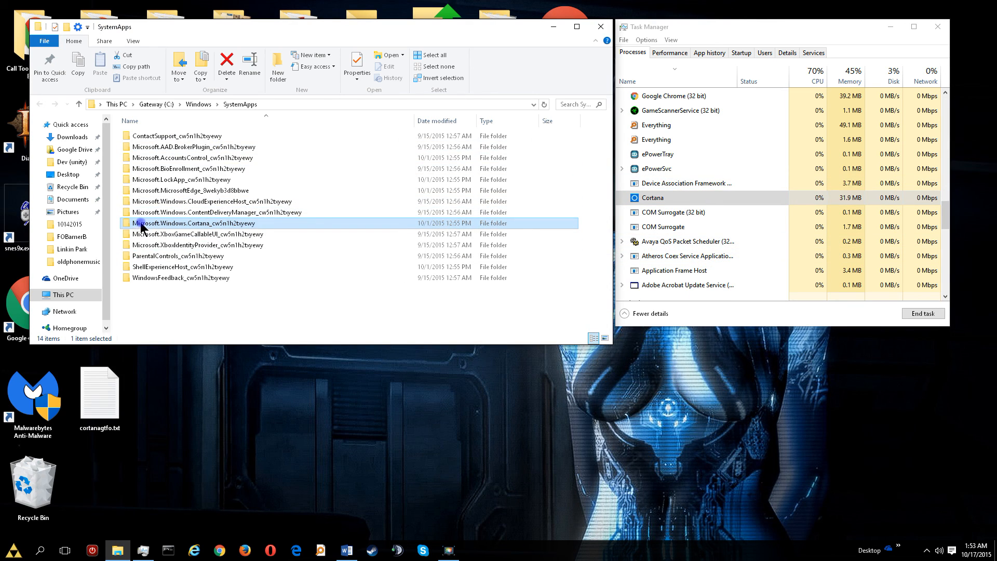
Try to rename the Microsoft.Windows.Cortana_cw5n1h2txyewy folder as cortanagtfo, keeping the Folder In Use dialog open.
right_click(160, 227)
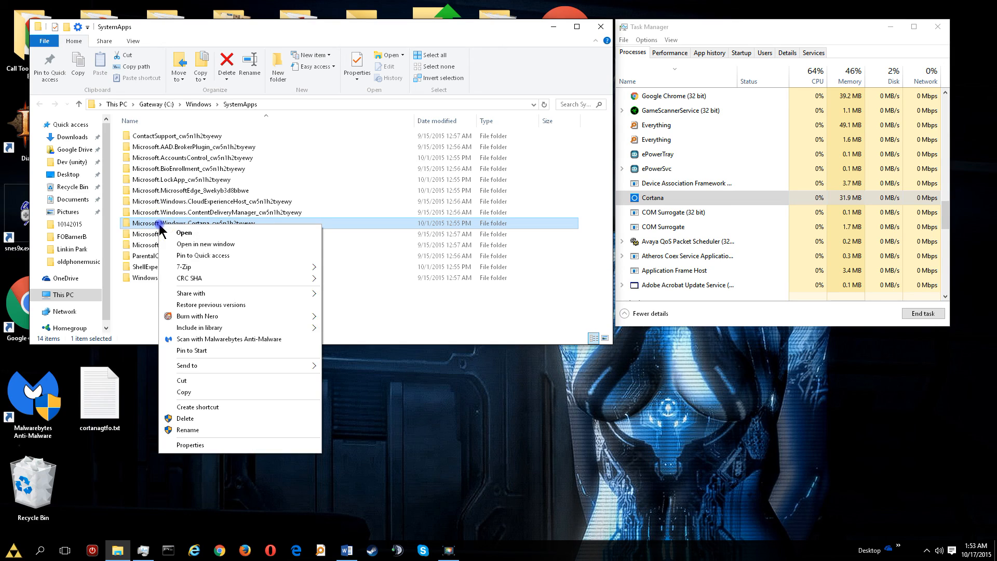
left_click(216, 431)
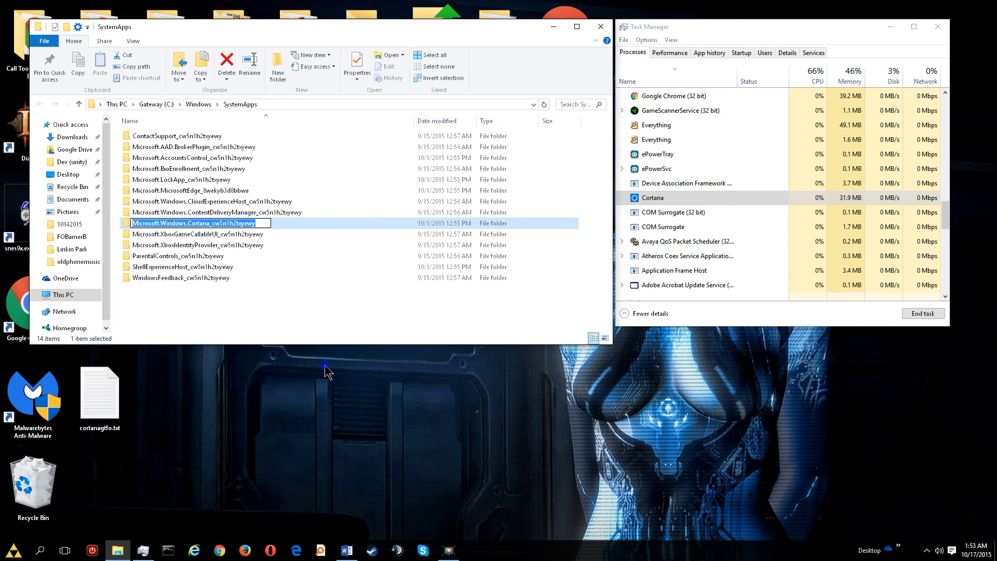
type("cortana")
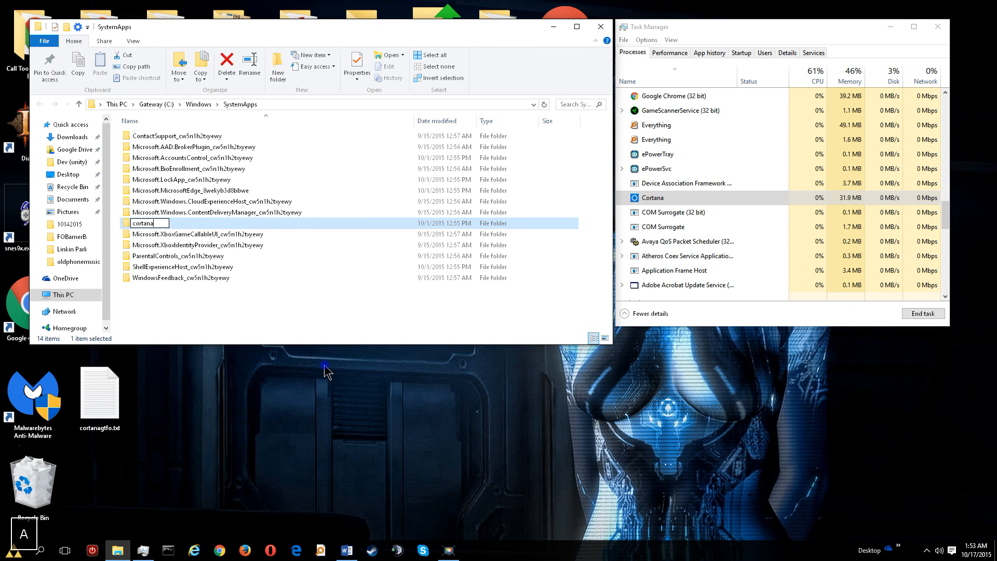
type("gtfo")
key("Return")
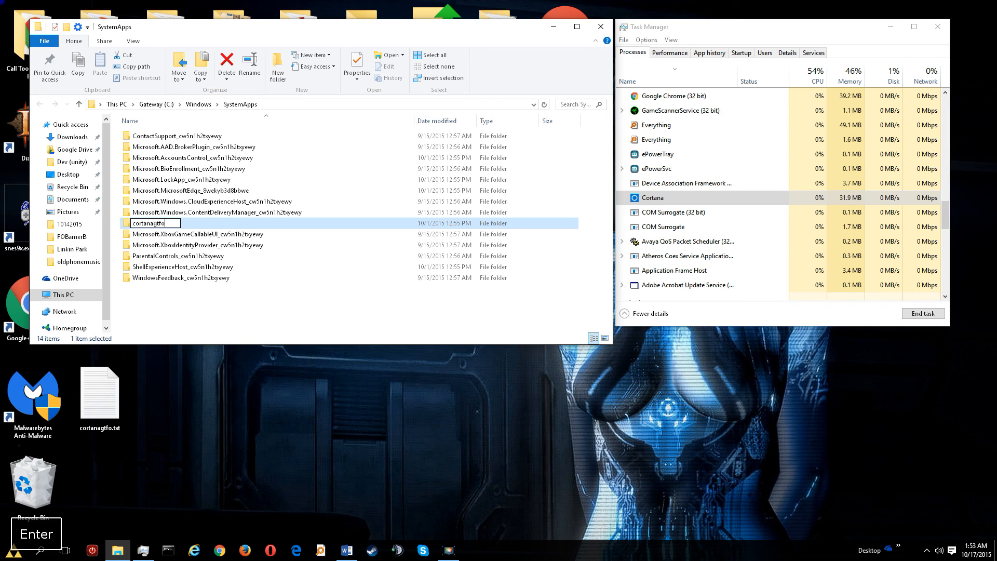
left_click_drag(457, 224, 318, 147)
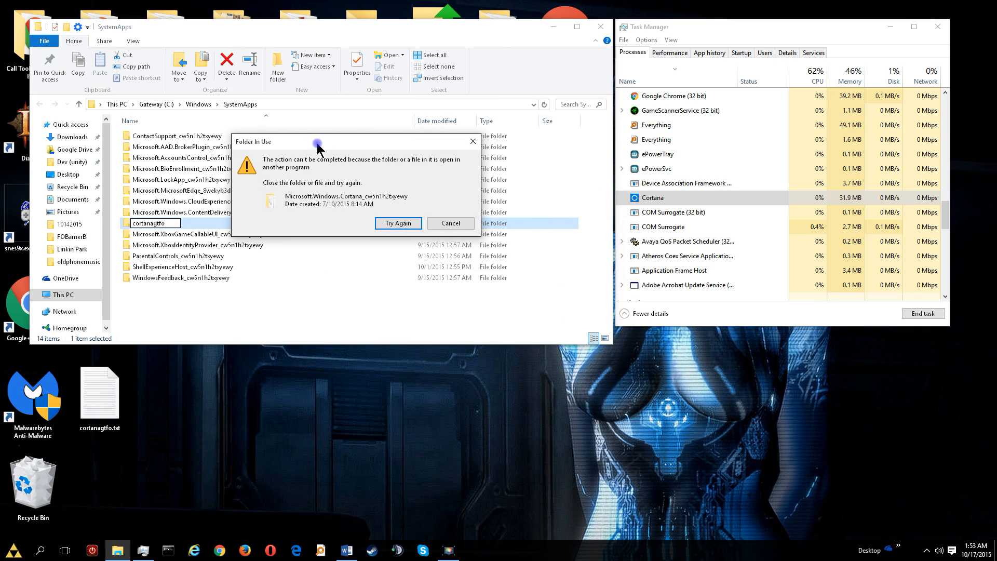
End the Cortana process and immediately retry renaming its folder as cortanagtfo.
left_click(657, 199)
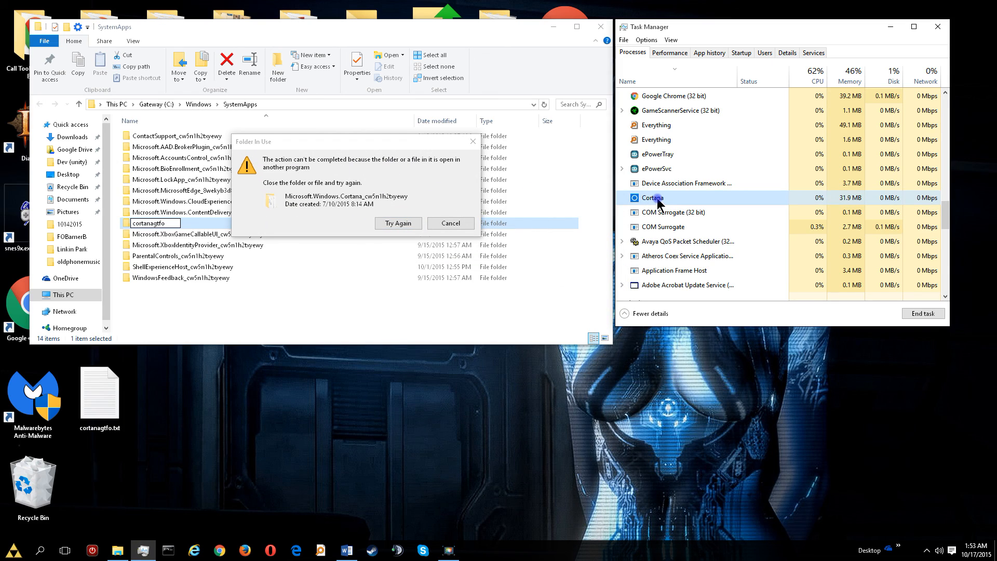
key("Delete")
left_click(407, 227)
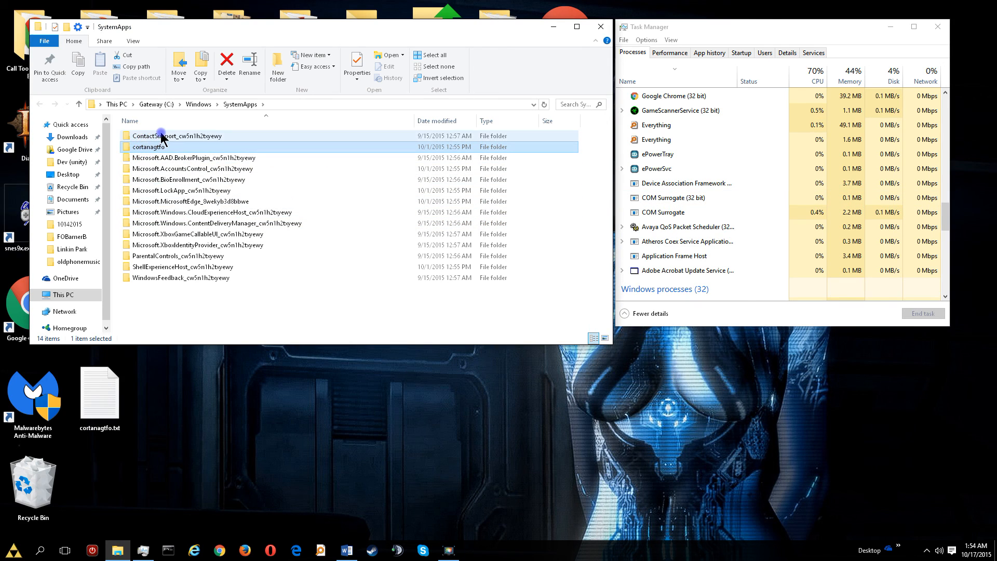
Look through the background processes in Task Manager for a restarted Cortana process.
left_click(827, 190)
scroll(768, 188, "down", 3)
scroll(712, 187, "down", 4)
scroll(737, 176, "up", 6)
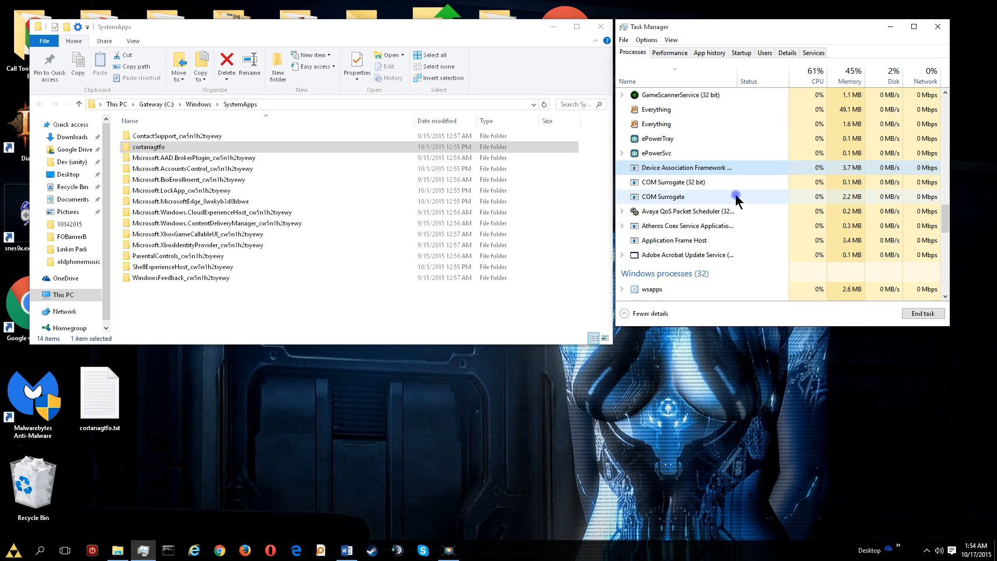
scroll(736, 199, "up", 1)
scroll(737, 199, "up", 5)
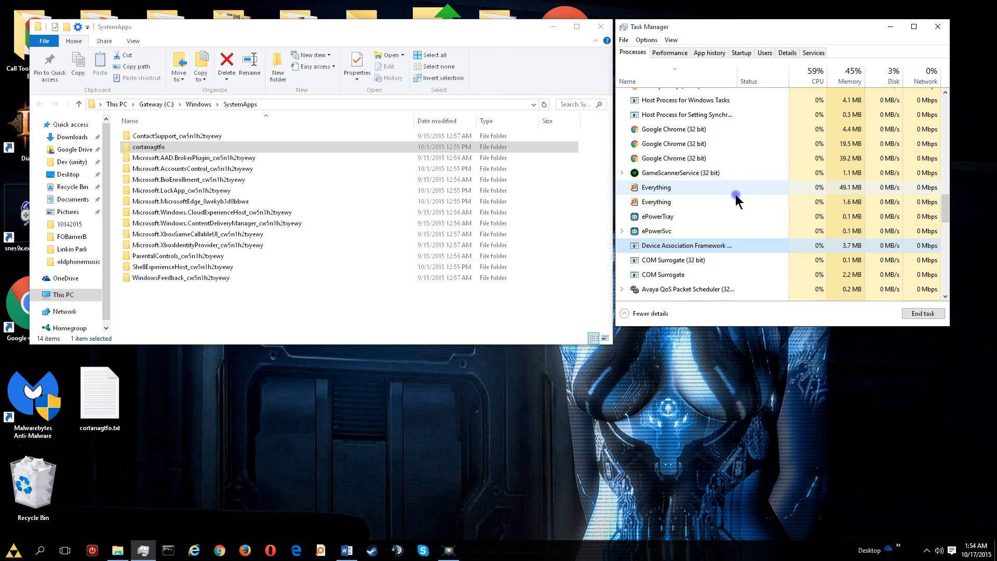
scroll(737, 199, "up", 9)
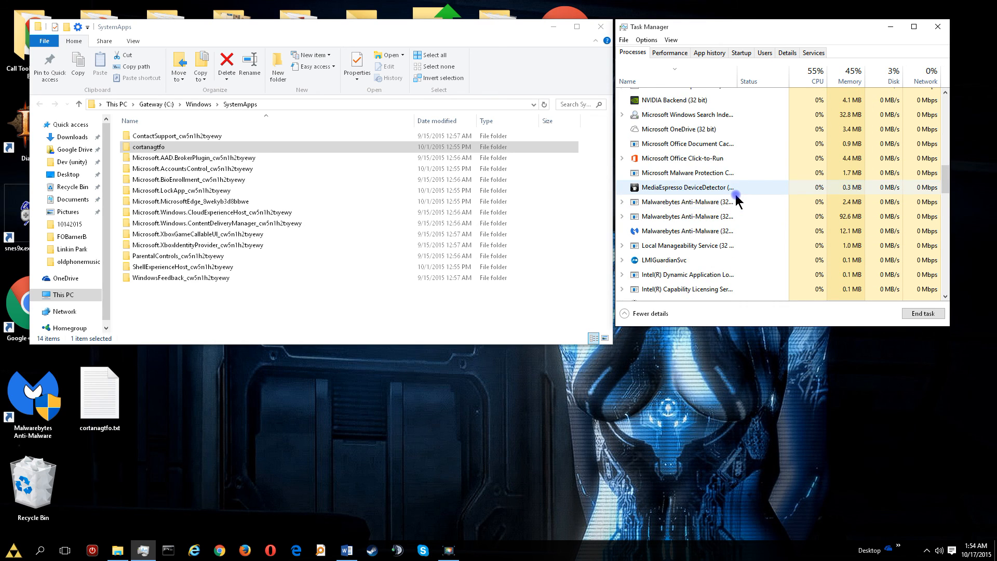
scroll(736, 199, "up", 6)
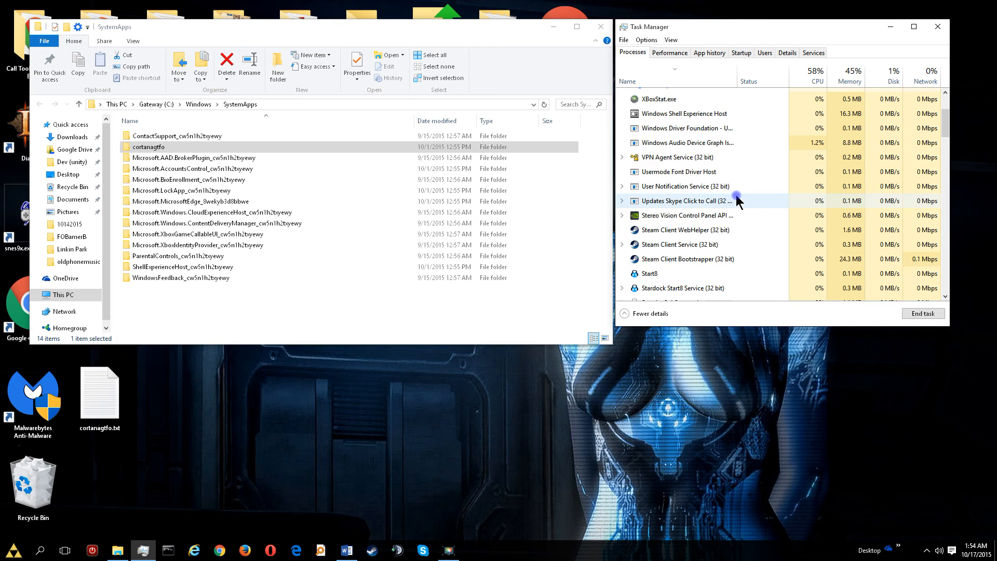
scroll(736, 199, "down", 7)
scroll(736, 199, "down", 4)
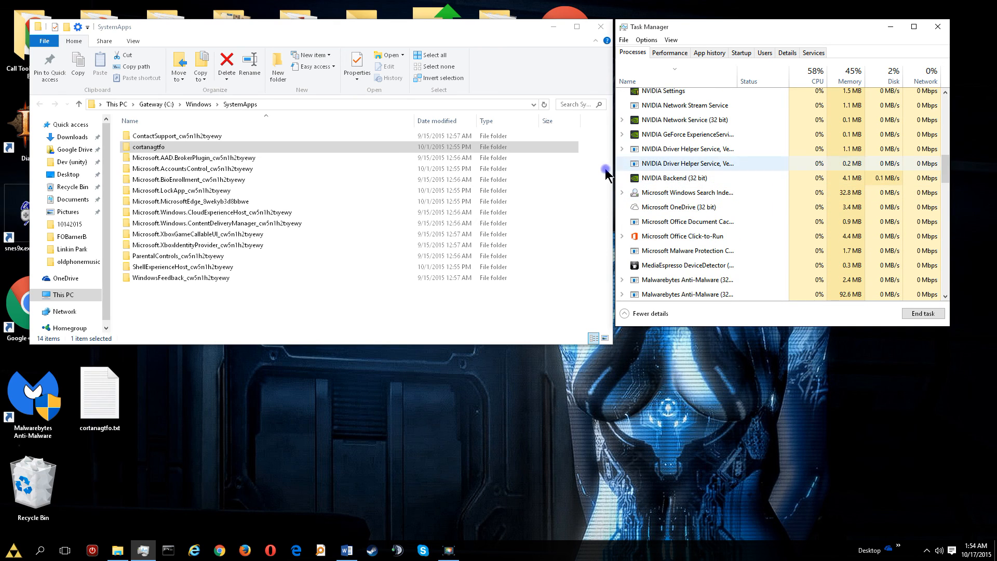
Close the SystemApps window and recheck the part of the process list where Cortana was running.
left_click(242, 464)
left_click(601, 26)
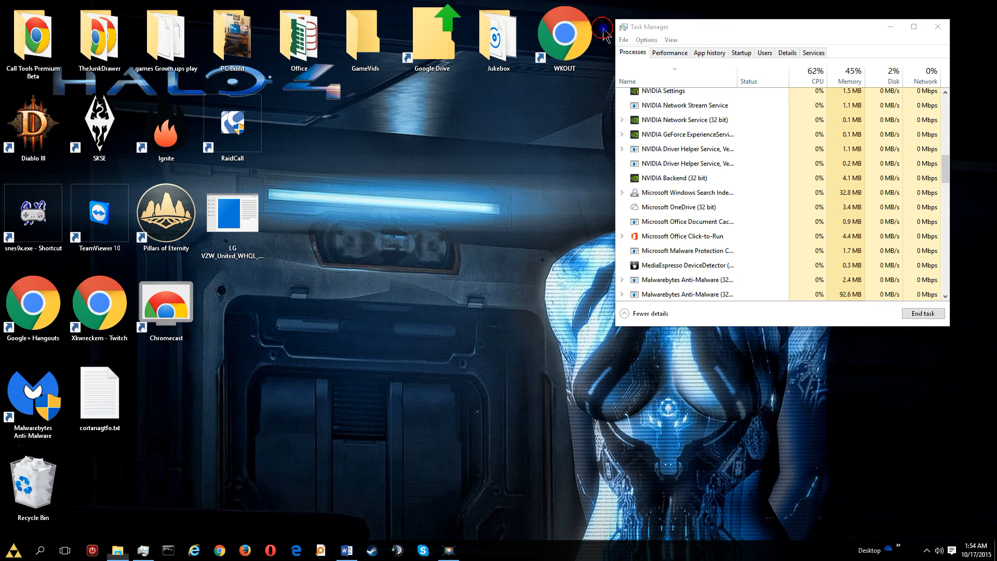
scroll(773, 187, "down", 4)
scroll(770, 204, "down", 4)
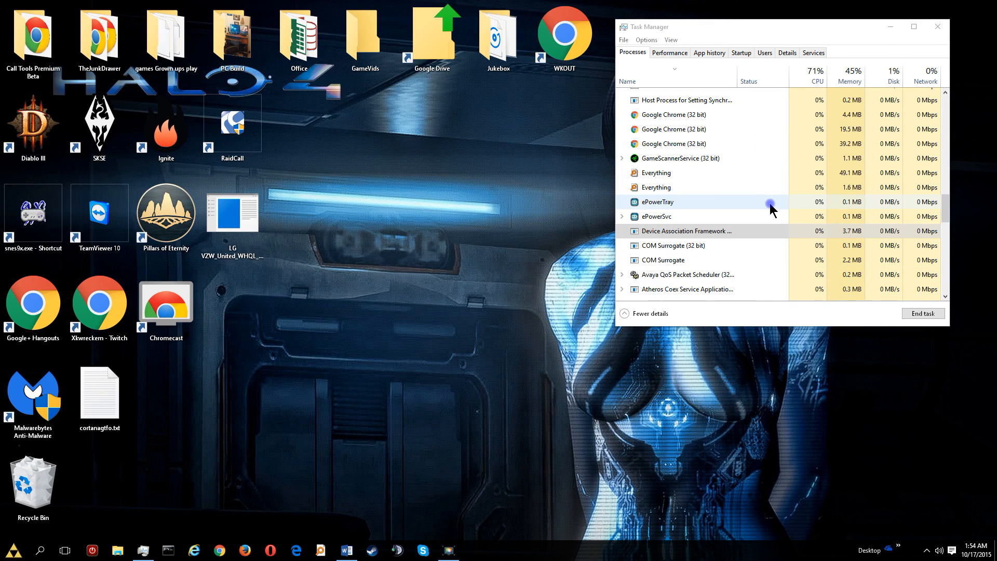
Test the Windows search by trying to open it several times from the desktop.
left_click(339, 317)
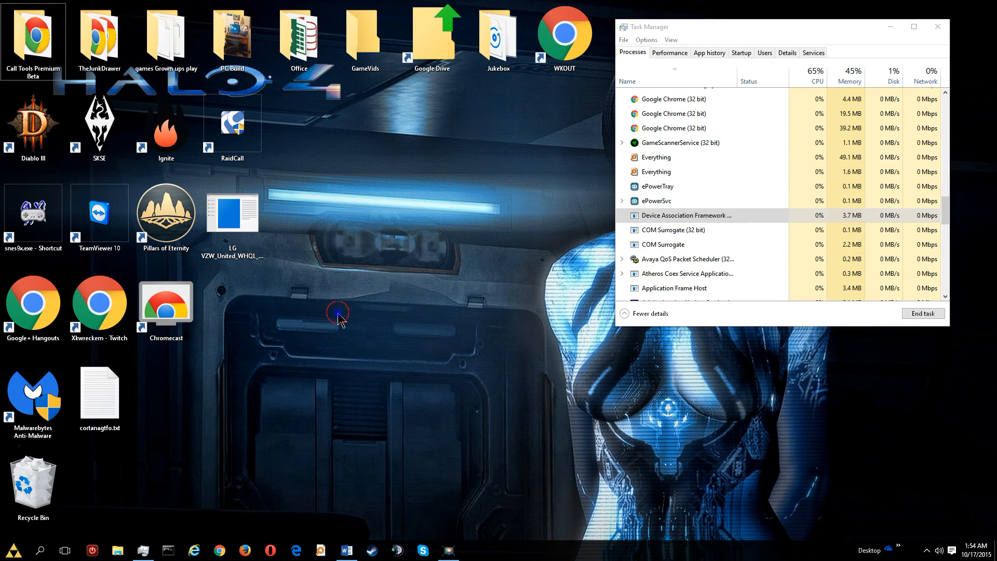
left_click(42, 555)
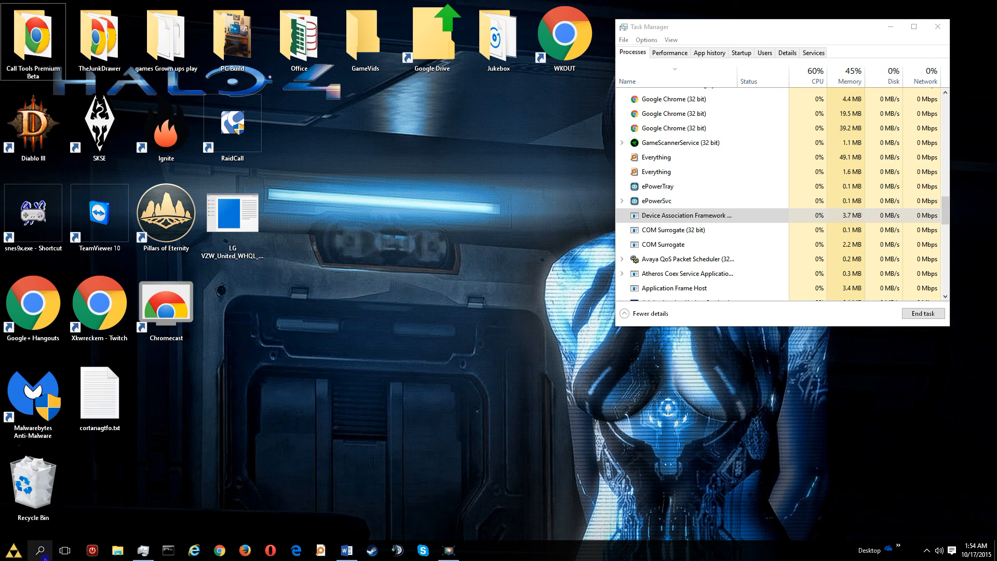
left_click(242, 459)
left_click(43, 556)
left_click(206, 484)
left_click(37, 556)
left_click(131, 494)
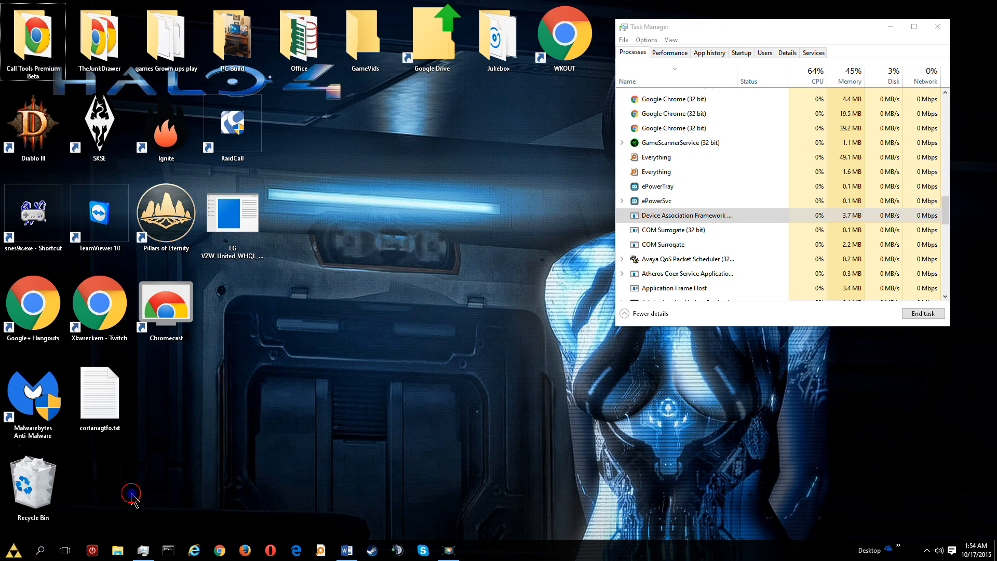
Test the Start menu search with the query diablo, clear the query and close the menu.
left_click(14, 552)
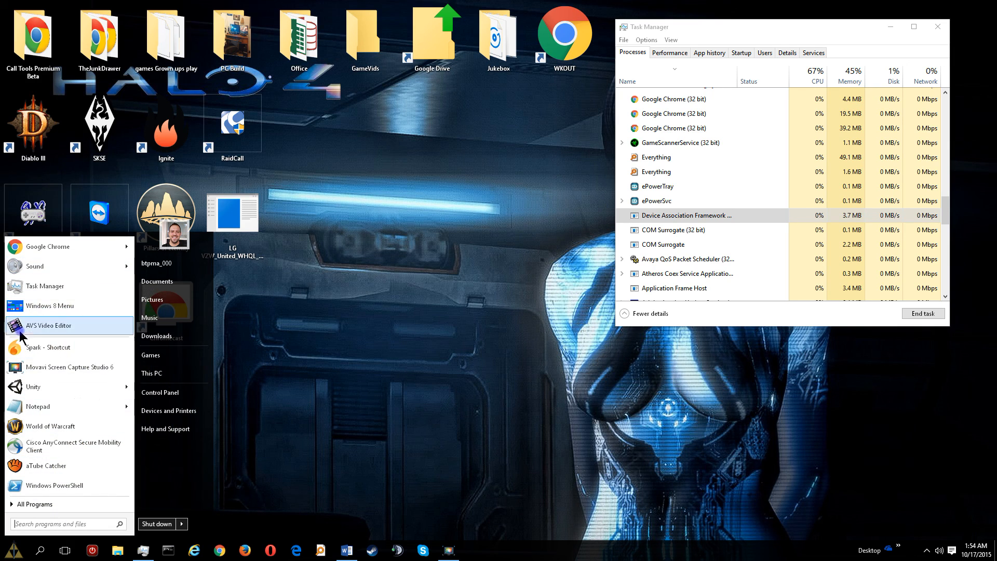
left_click(363, 364)
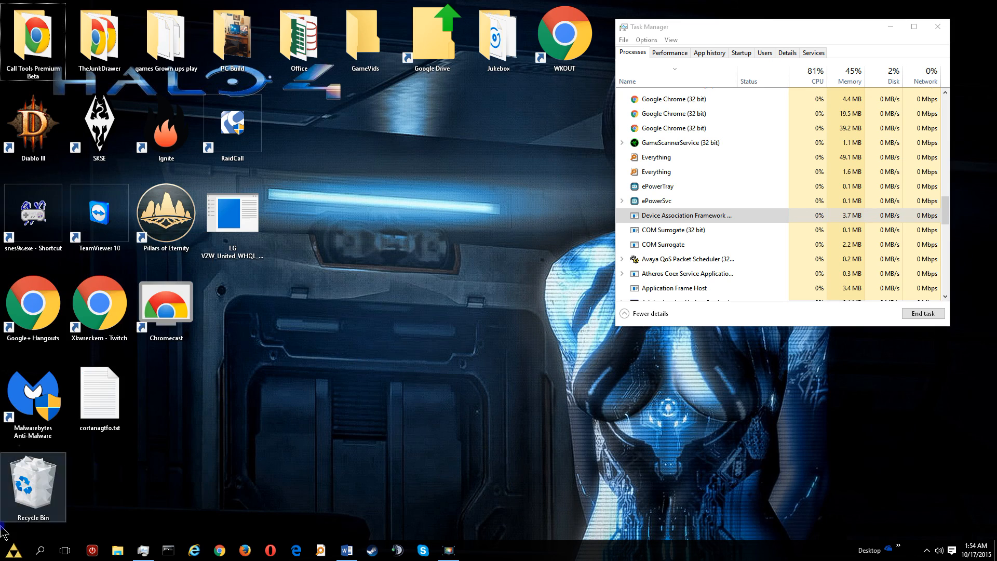
left_click(14, 550)
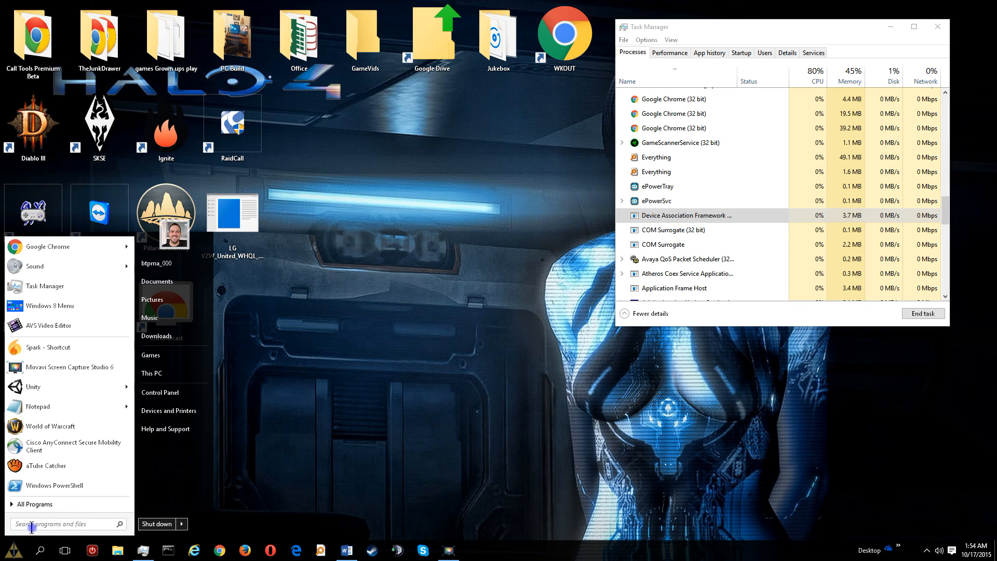
type("diablo")
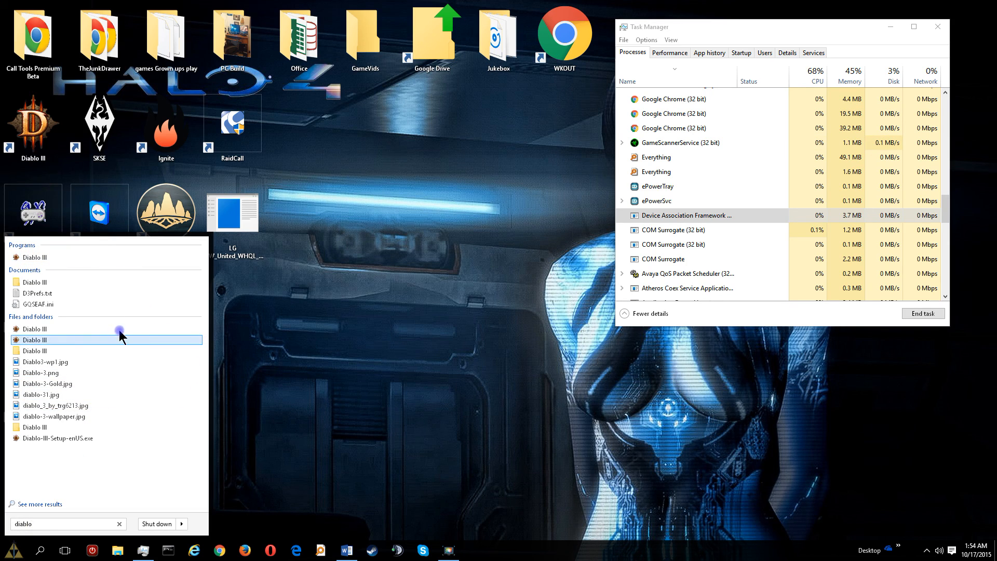
left_click_drag(36, 523, 3, 526)
key("BackSpace")
left_click(287, 405)
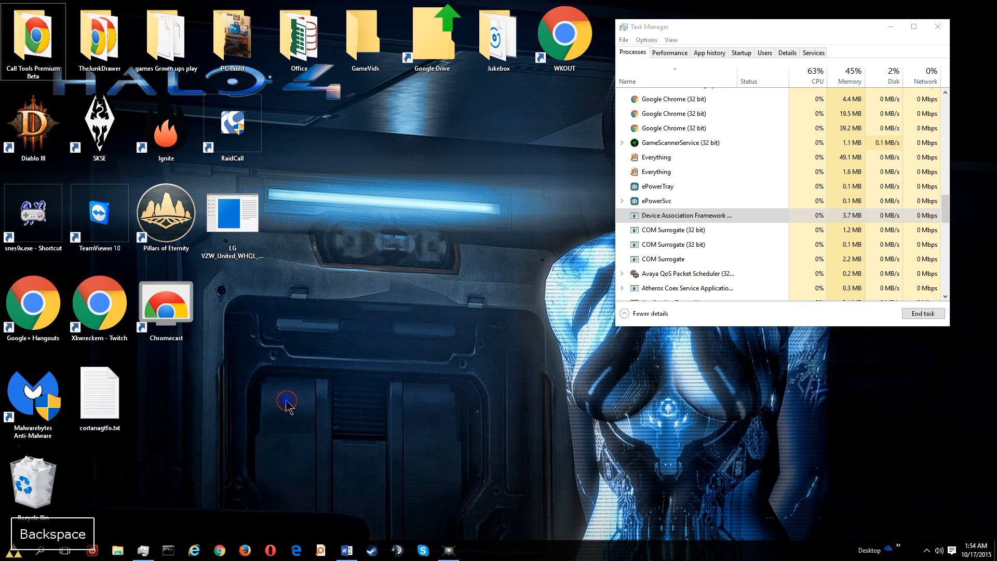
Check the options of the Windows search and dismiss them, and review the process list up to the running apps.
right_click(42, 553)
key("Escape")
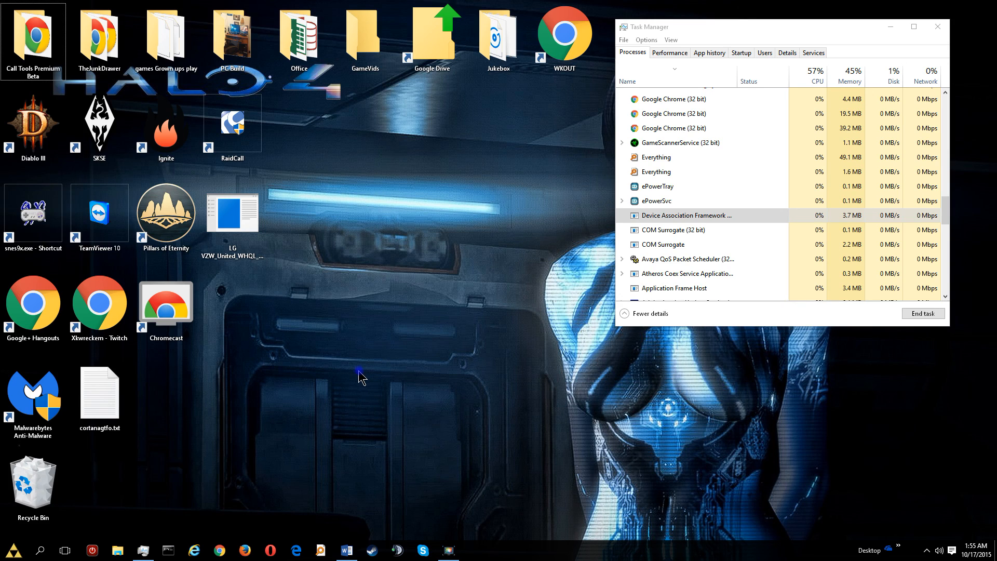
scroll(712, 204, "down", 2)
scroll(768, 213, "up", 2)
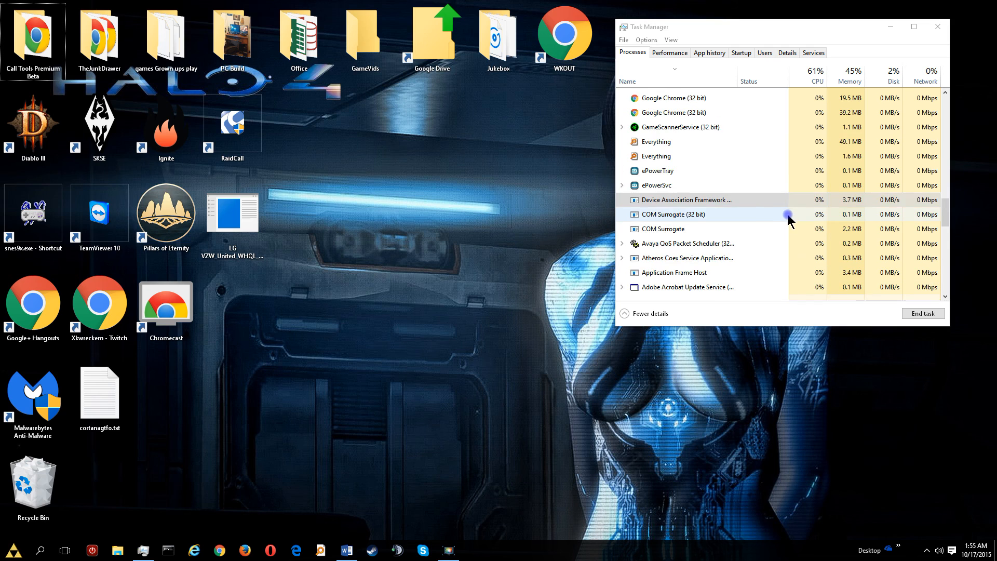
scroll(788, 218, "up", 2)
scroll(788, 219, "up", 15)
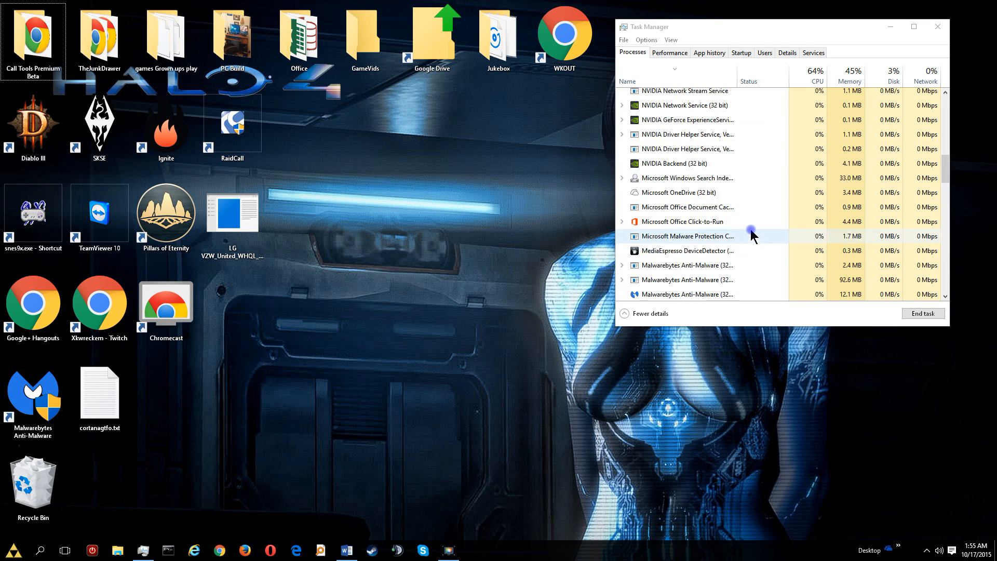
scroll(751, 235, "up", 4)
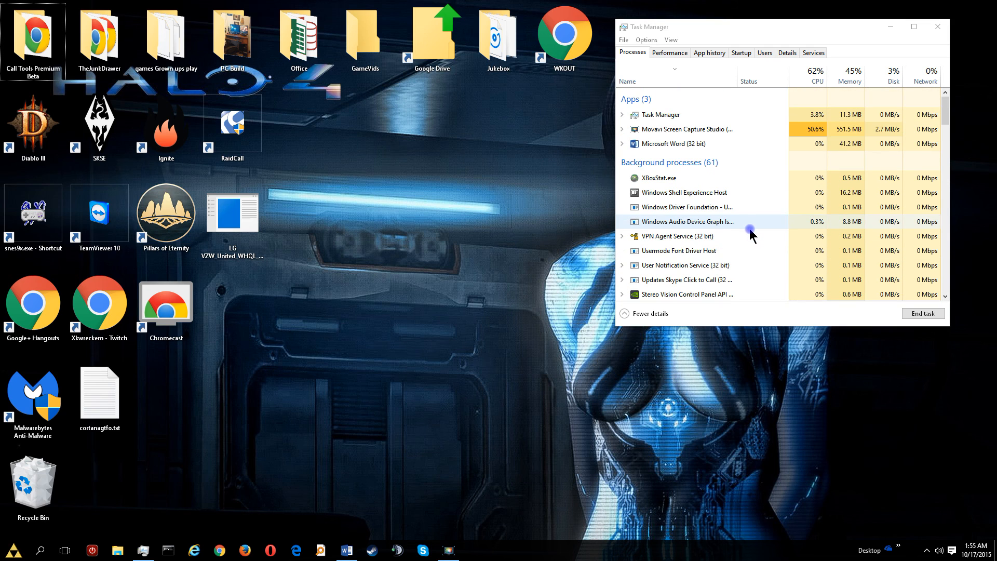